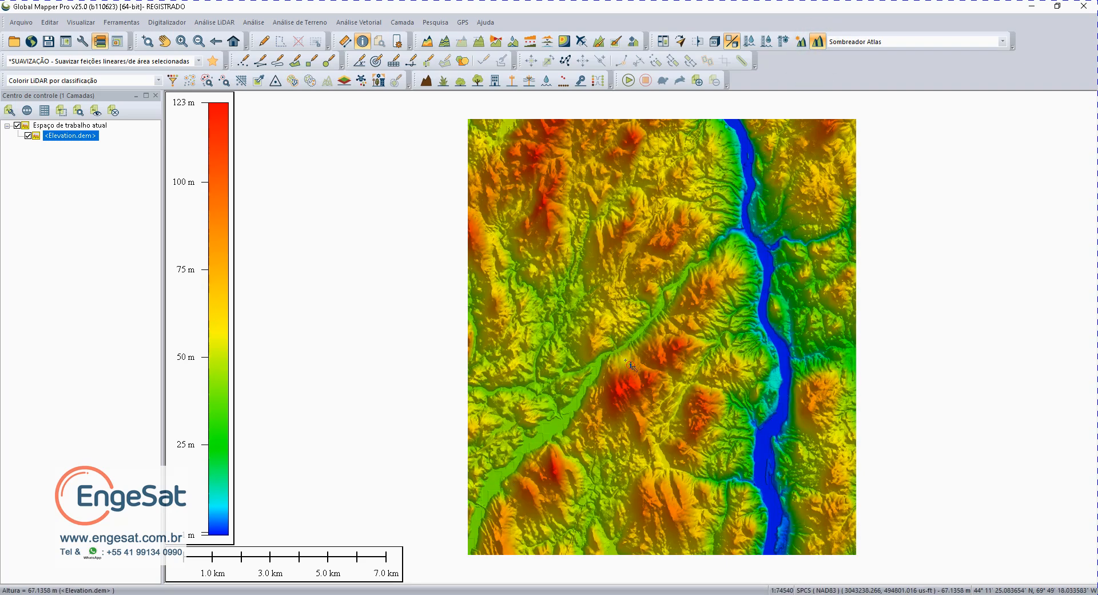
# Show the elevation model in the 3D viewer, enlarged and tilted to a low oblique angle.
pyautogui.moveTo(671, 285)
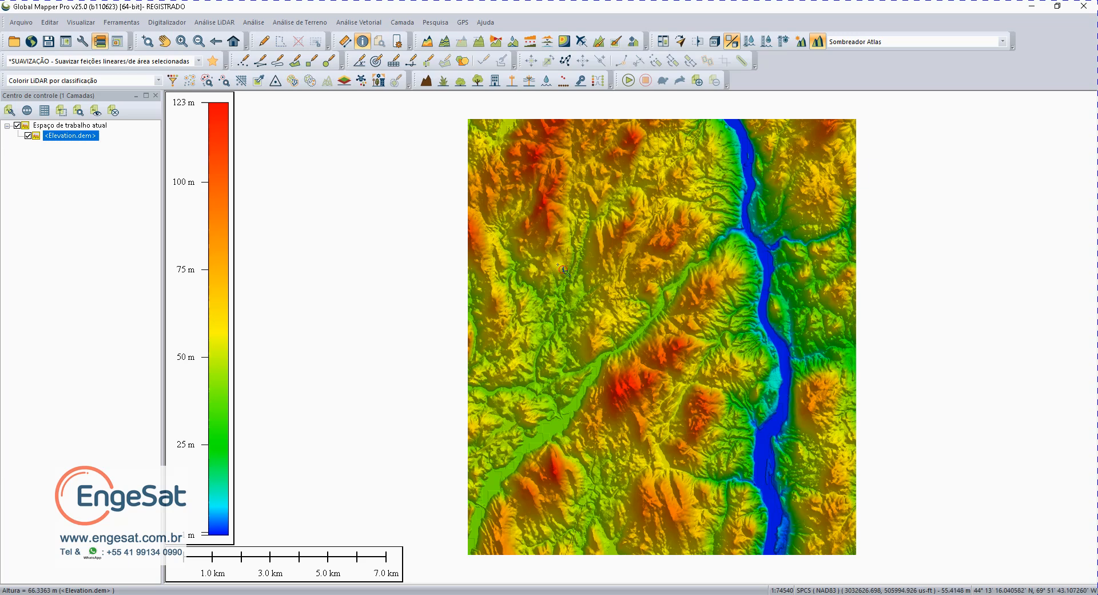
pyautogui.click(702, 44)
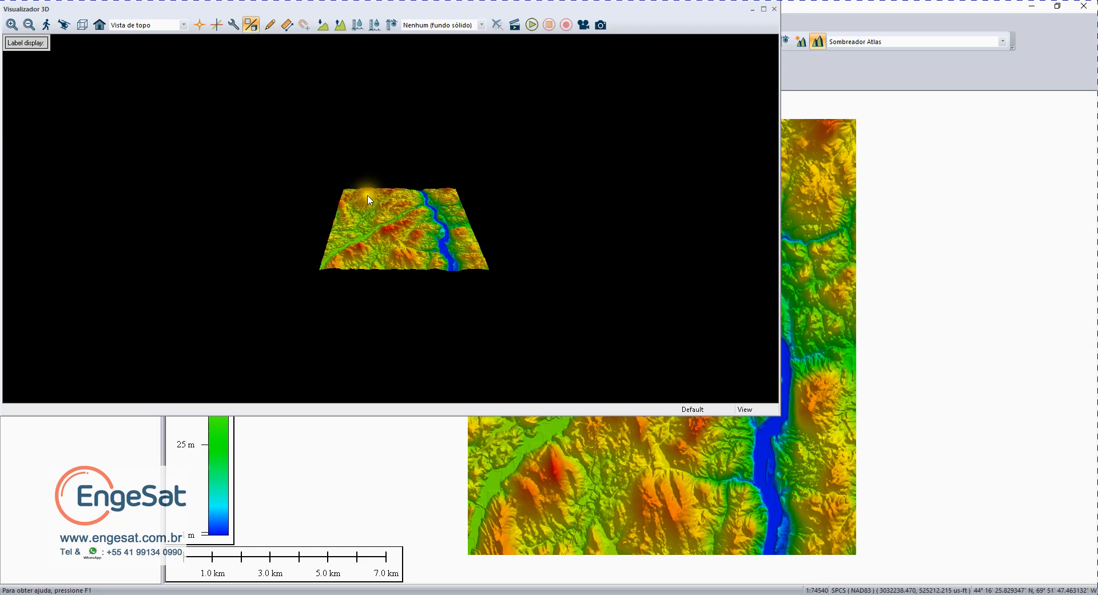
pyautogui.scroll(5, 379, 172)
pyautogui.moveTo(418, 286); pyautogui.dragTo(493, 187)
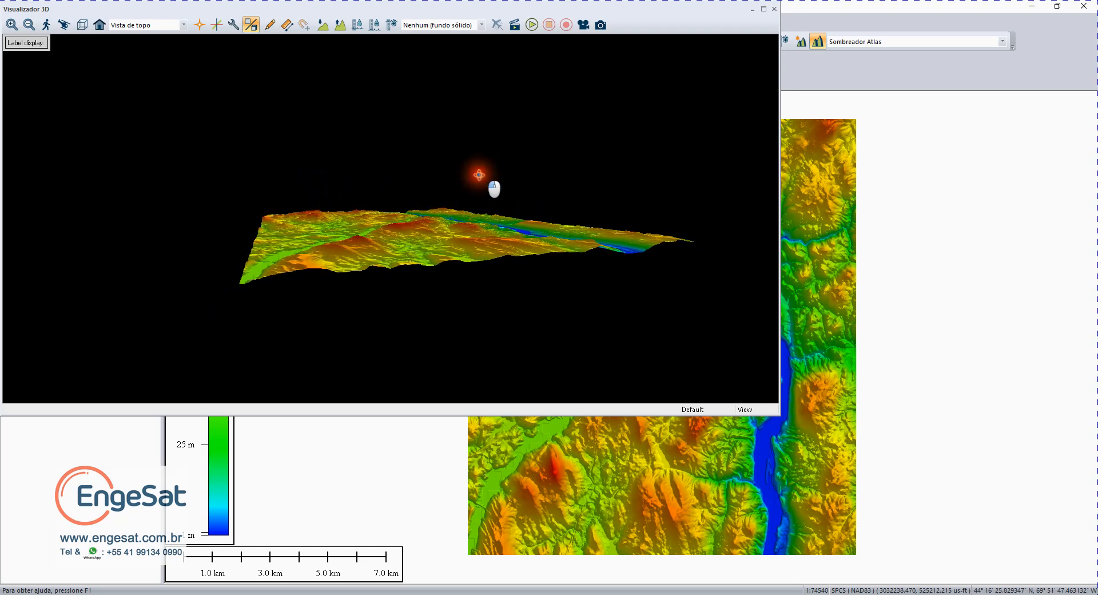
# Raise the vertical exaggeration of the 3D terrain gradually past 6.25.
pyautogui.click(340, 25)
pyautogui.click(341, 27)
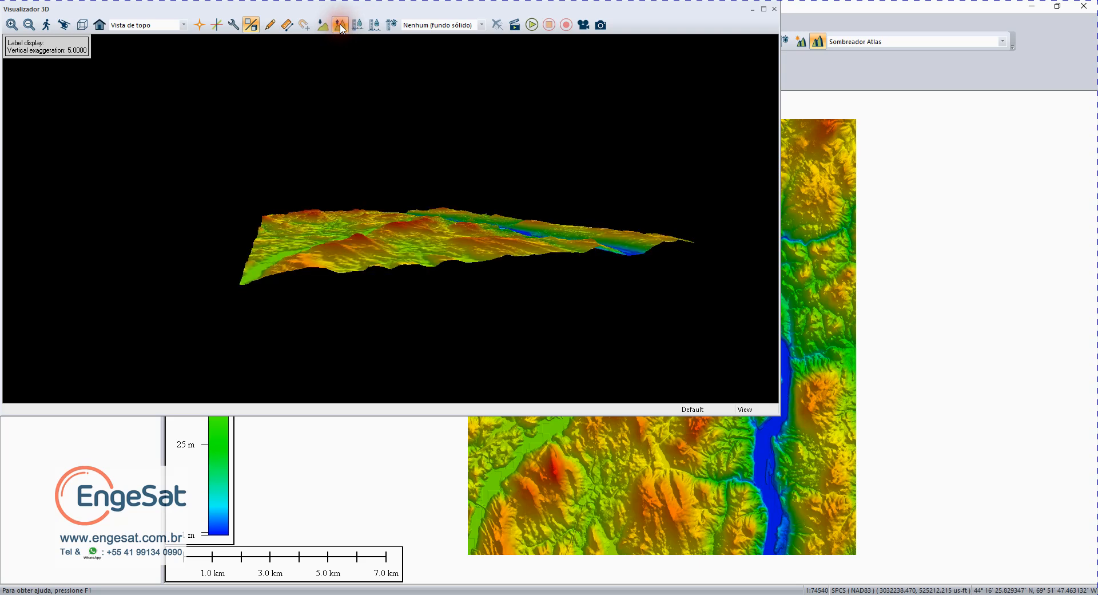
pyautogui.click(340, 26)
pyautogui.click(341, 27)
pyautogui.click(341, 27)
pyautogui.click(340, 26)
pyautogui.click(341, 27)
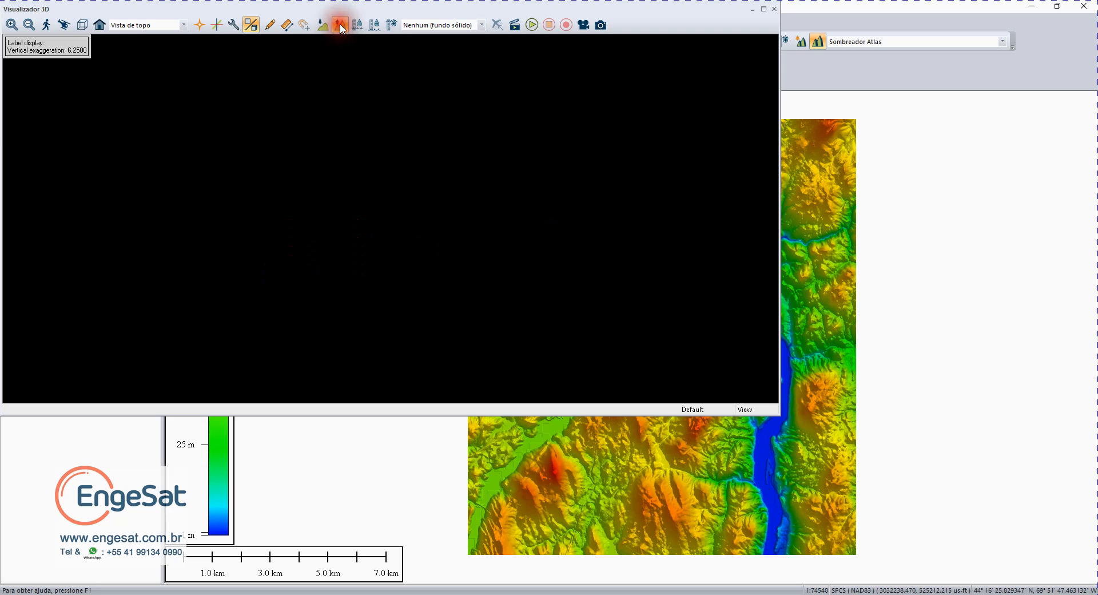
pyautogui.click(340, 27)
pyautogui.click(340, 27)
pyautogui.click(340, 25)
pyautogui.click(341, 26)
# Reduce the 3D terrain's vertical exaggeration to about 5.75 and close the 3D viewer.
pyautogui.click(324, 26)
pyautogui.click(323, 25)
pyautogui.click(323, 26)
pyautogui.click(324, 25)
pyautogui.click(324, 26)
pyautogui.click(324, 26)
pyautogui.click(324, 26)
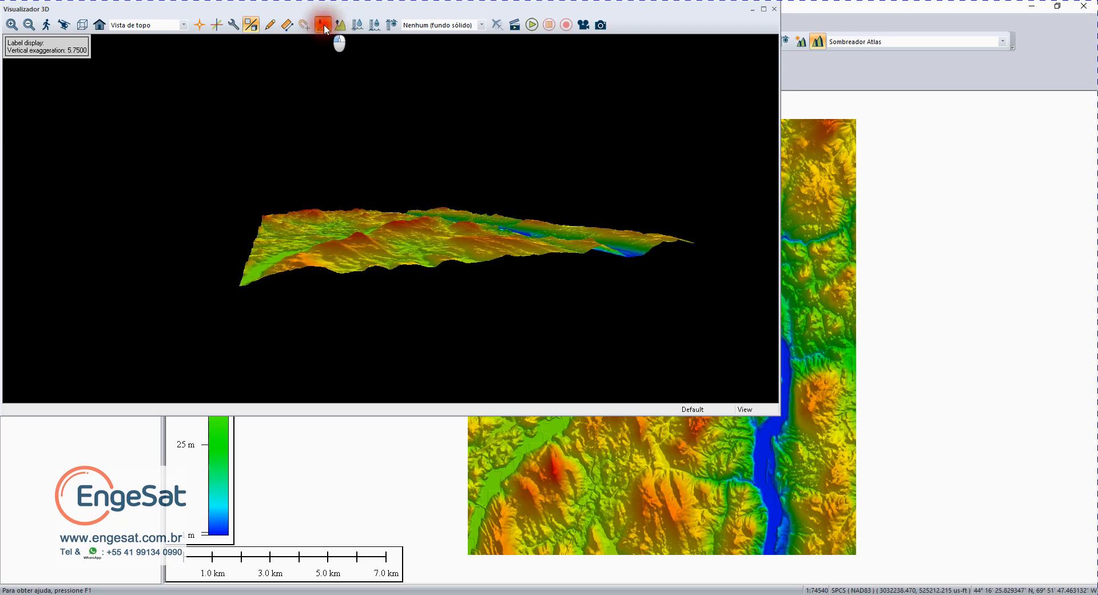
pyautogui.click(775, 9)
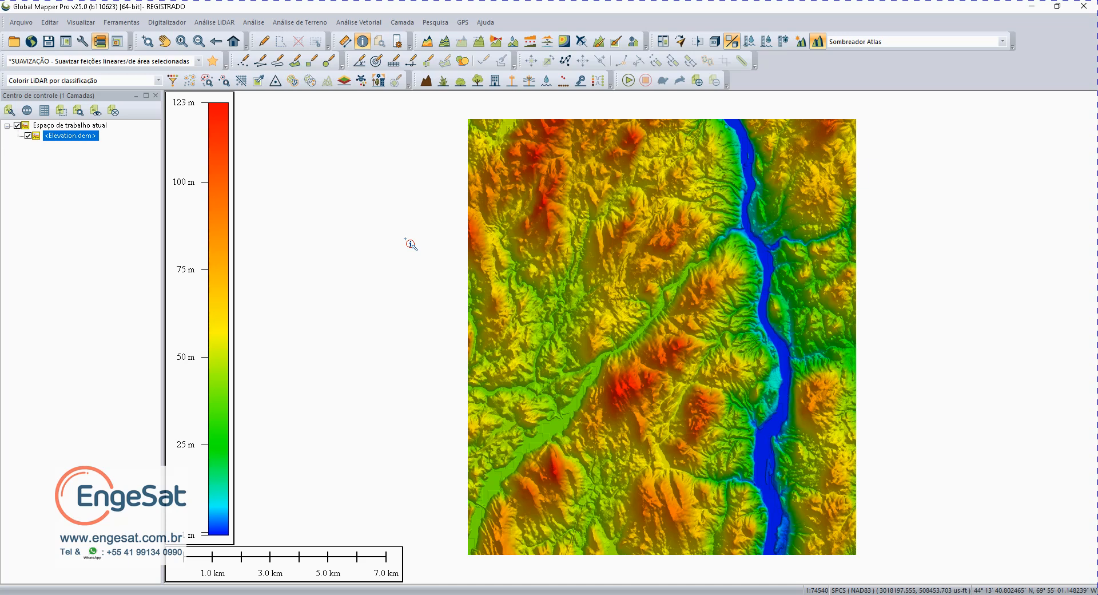
pyautogui.click(289, 22)
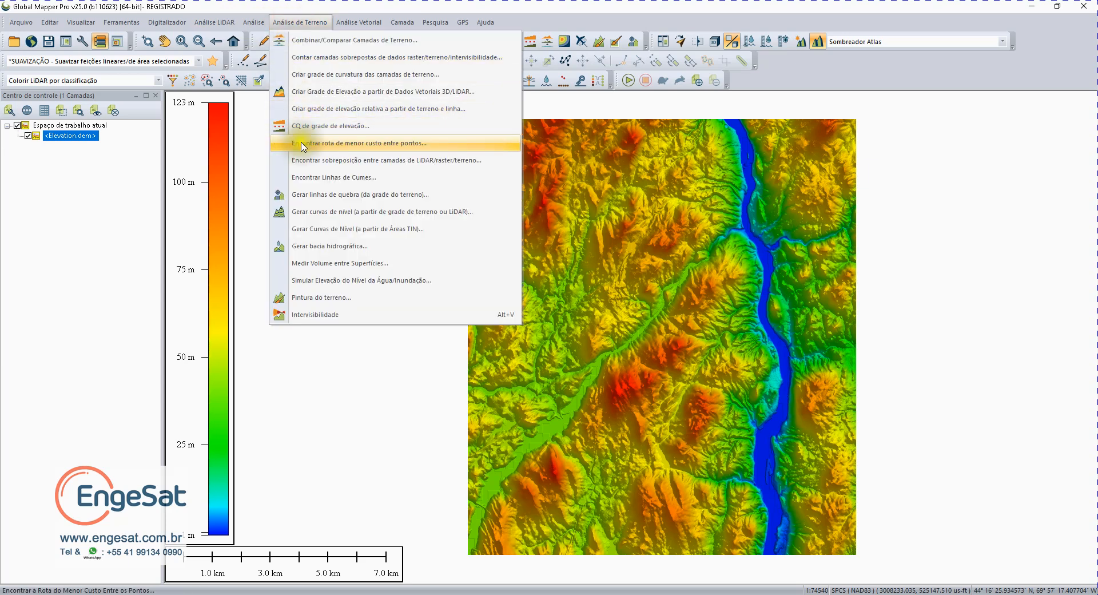
pyautogui.click(340, 380)
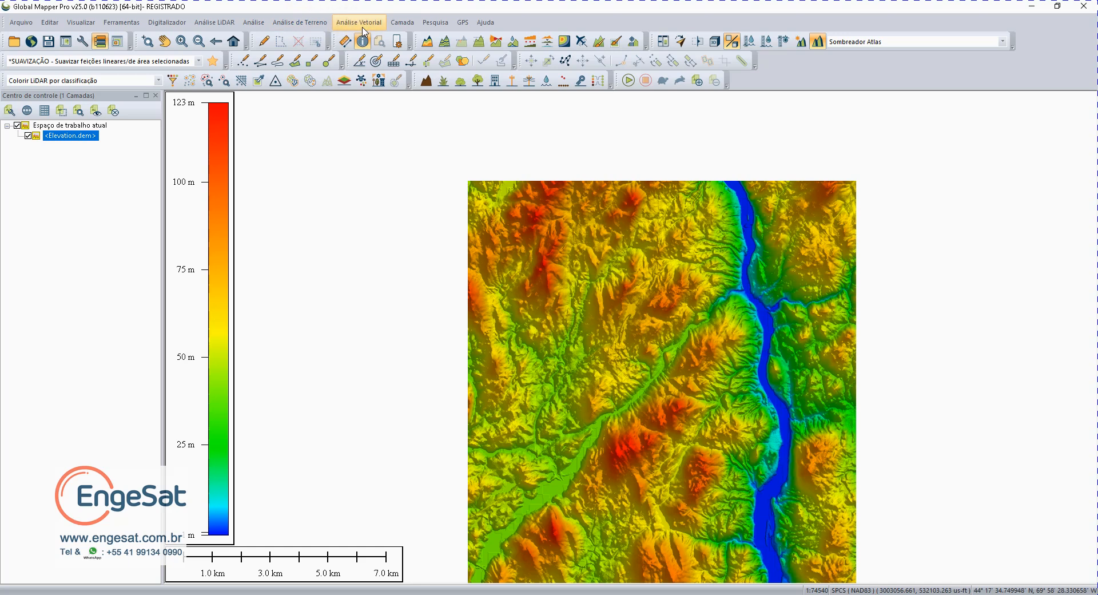
pyautogui.click(233, 42)
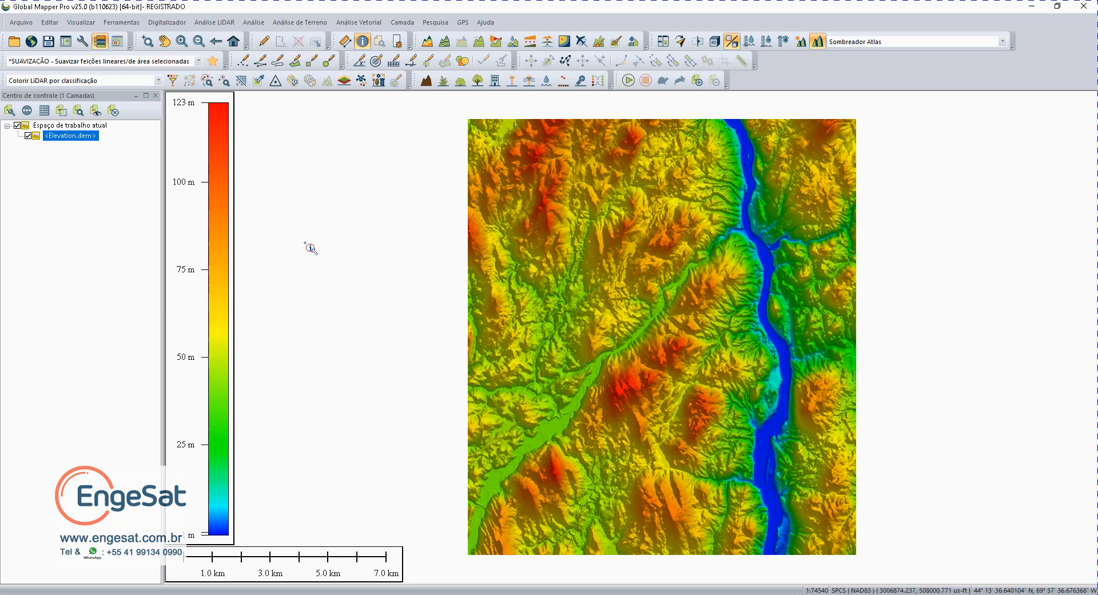
# Create a point feature near the northern edge of the terrain and name it "Ponto de interesse".
pyautogui.click(244, 61)
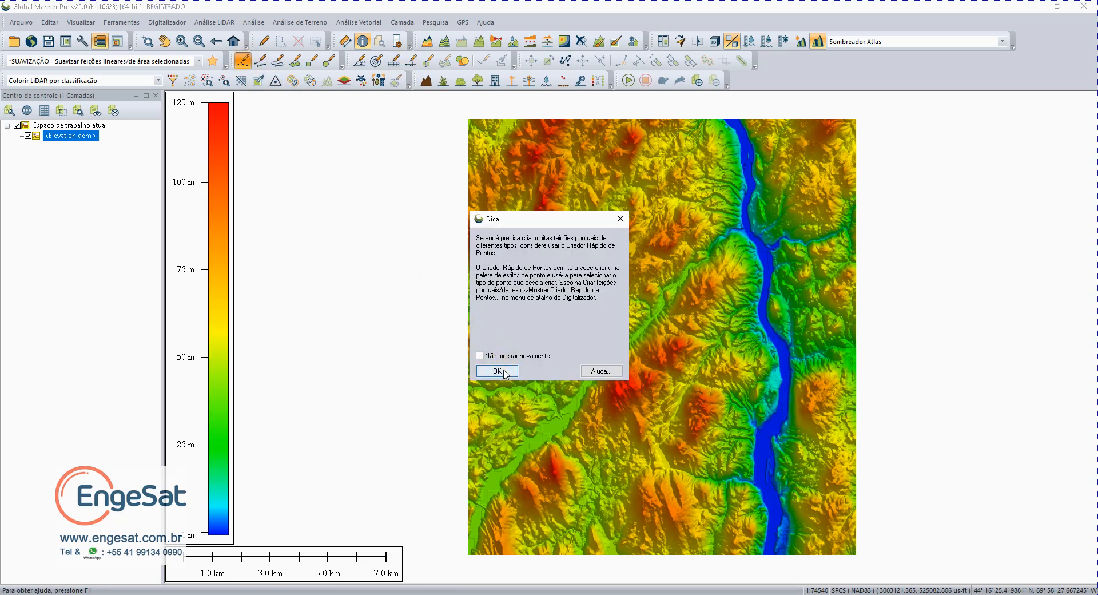
pyautogui.click(497, 372)
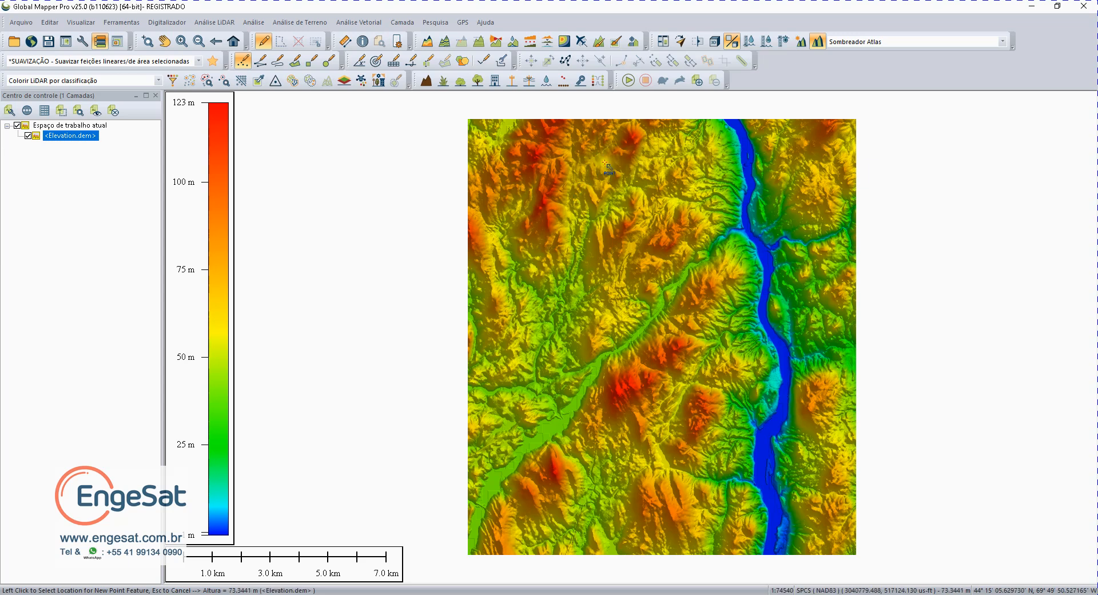
pyautogui.moveTo(593, 161)
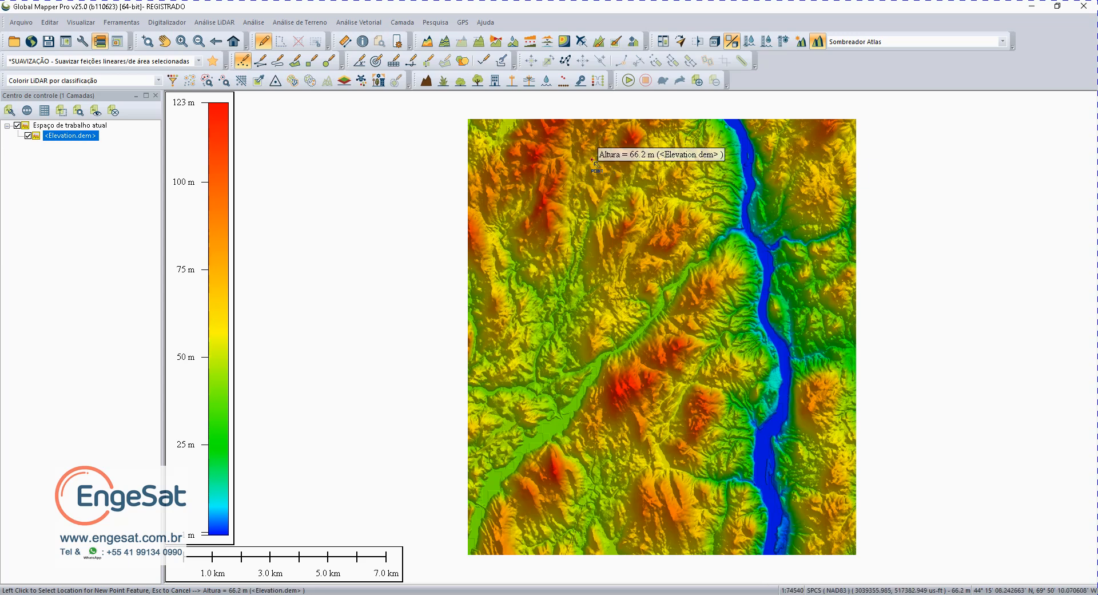
pyautogui.click(592, 160)
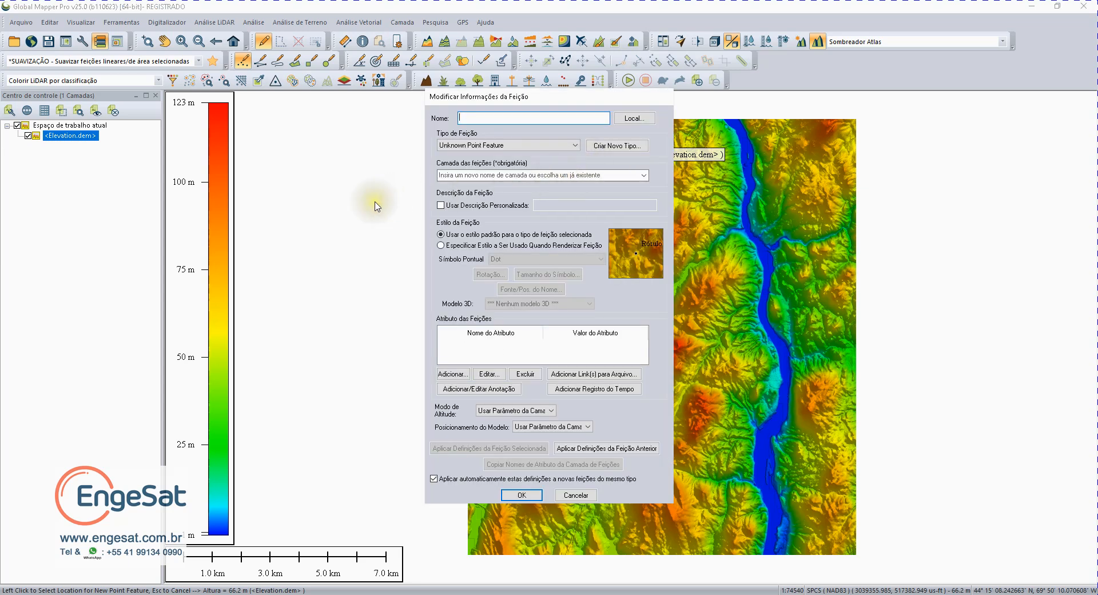
pyautogui.click(467, 118)
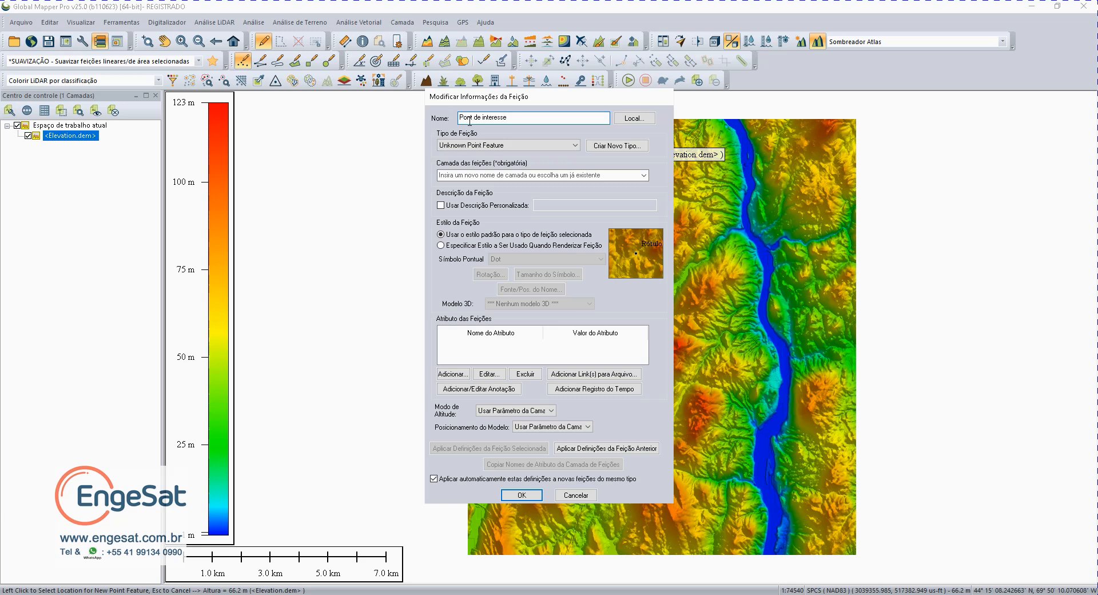
pyautogui.write('t')
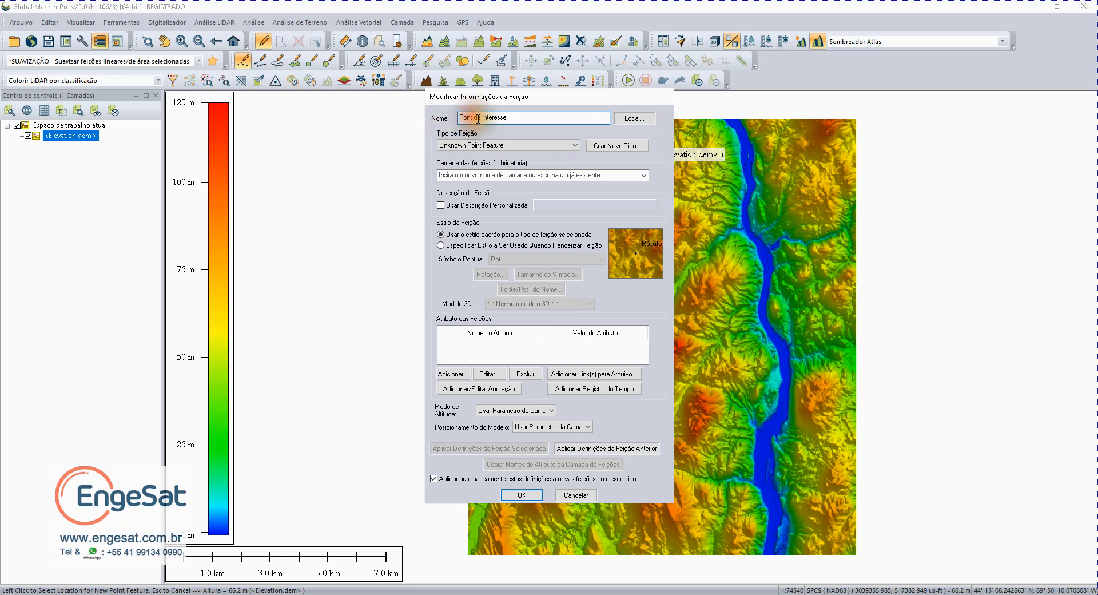
pyautogui.write('o')
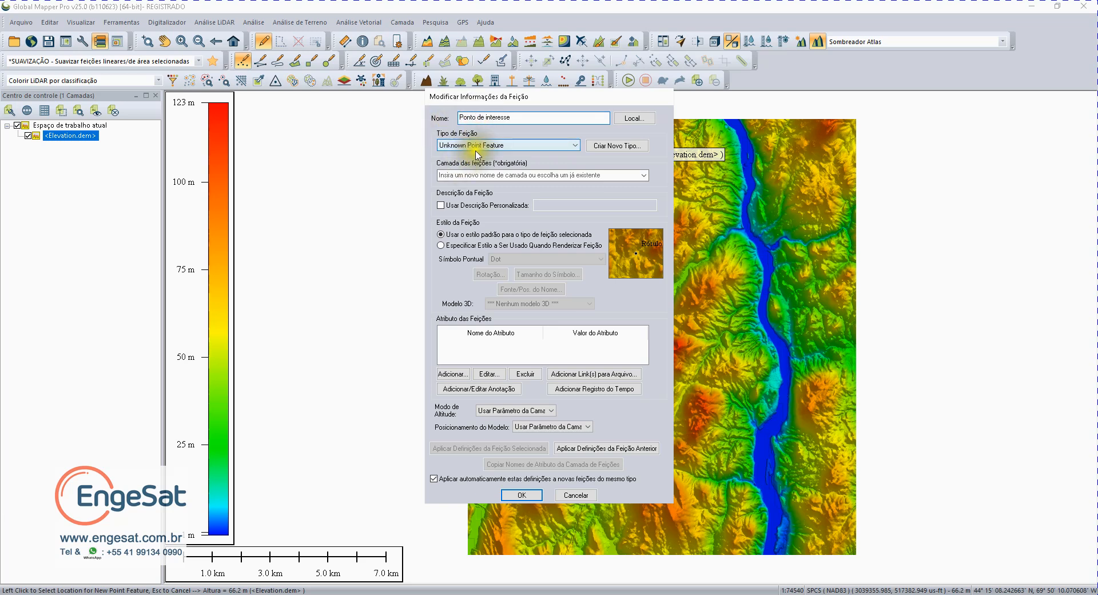
# Assign the point to a new layer named "Camada de pontos de interesse", keeping its settings applied automatically to new features of the same type.
pyautogui.click(648, 178)
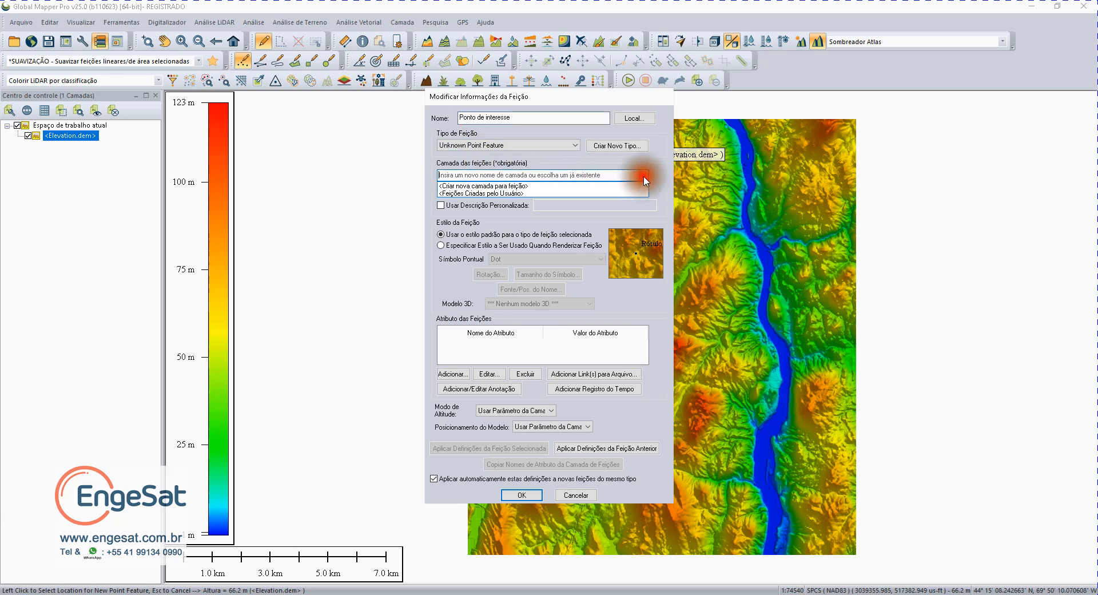
pyautogui.click(502, 185)
pyautogui.write('Camada depontos de interesse')
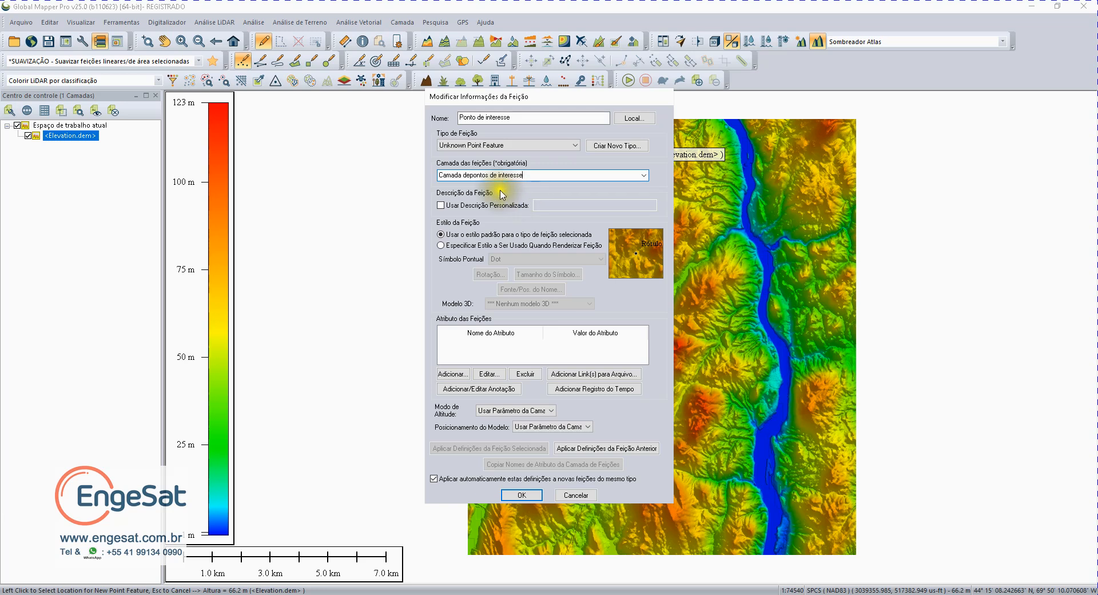
pyautogui.click(471, 180)
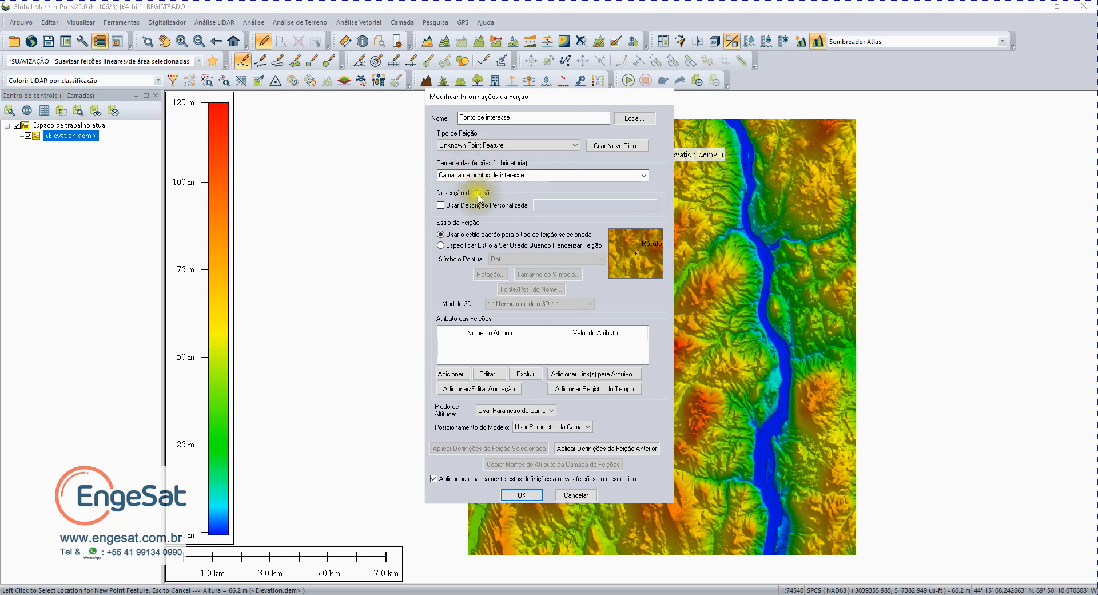
pyautogui.click(433, 480)
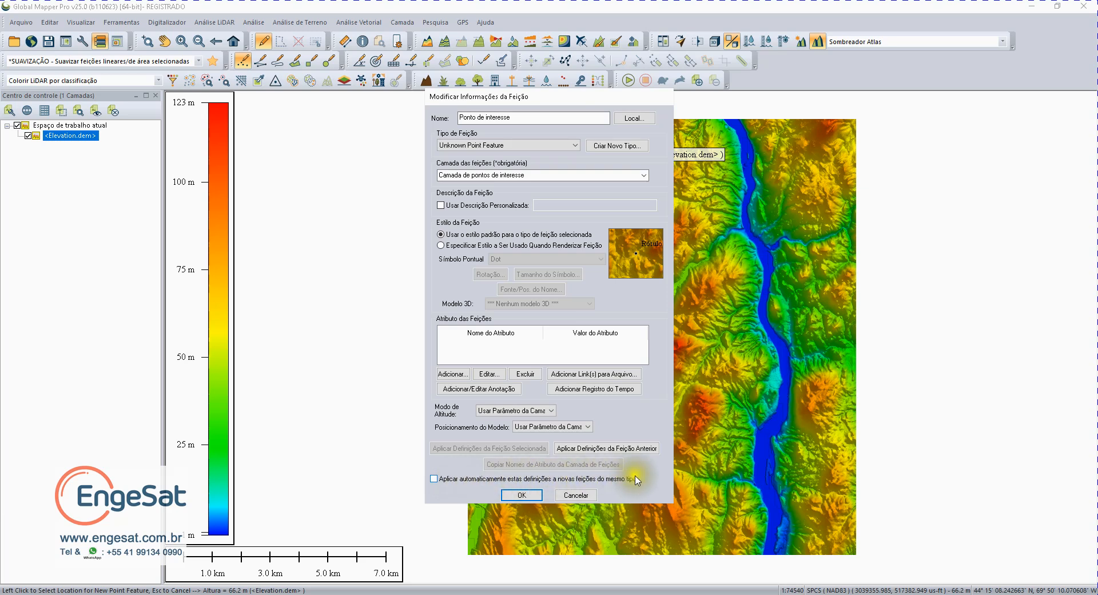
pyautogui.click(433, 479)
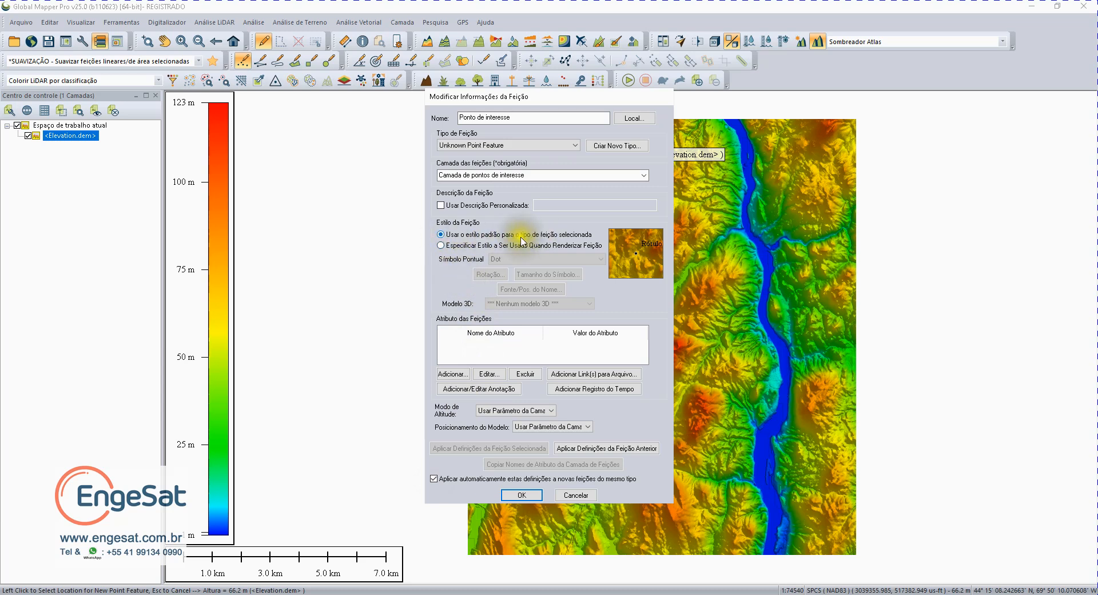
# Give the point a custom style using the Dot - Blue symbol at scale factor 3, and save the feature.
pyautogui.click(444, 247)
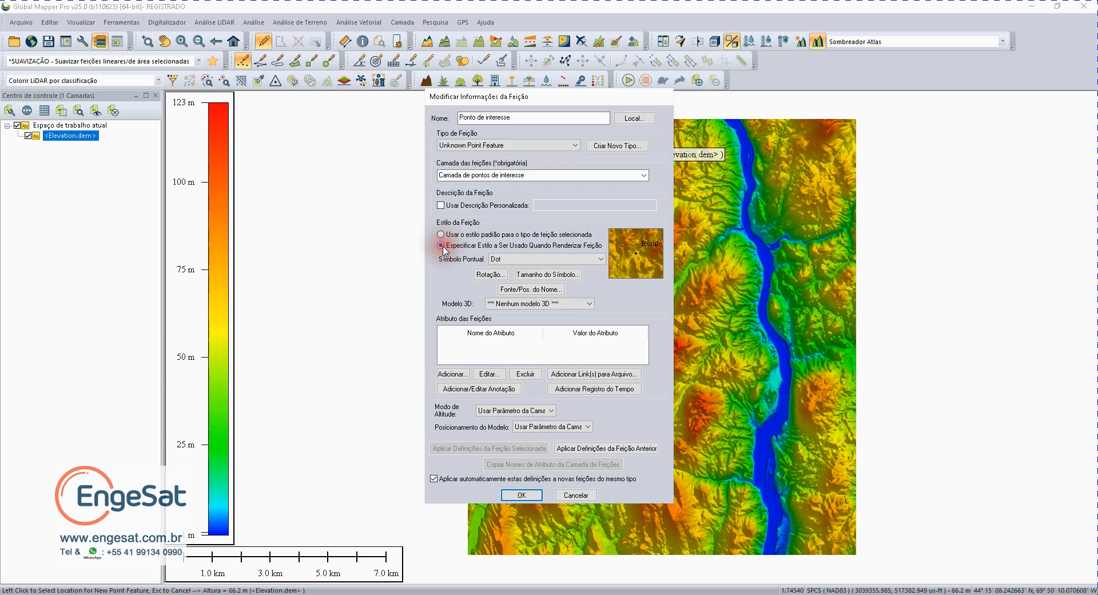
pyautogui.click(512, 261)
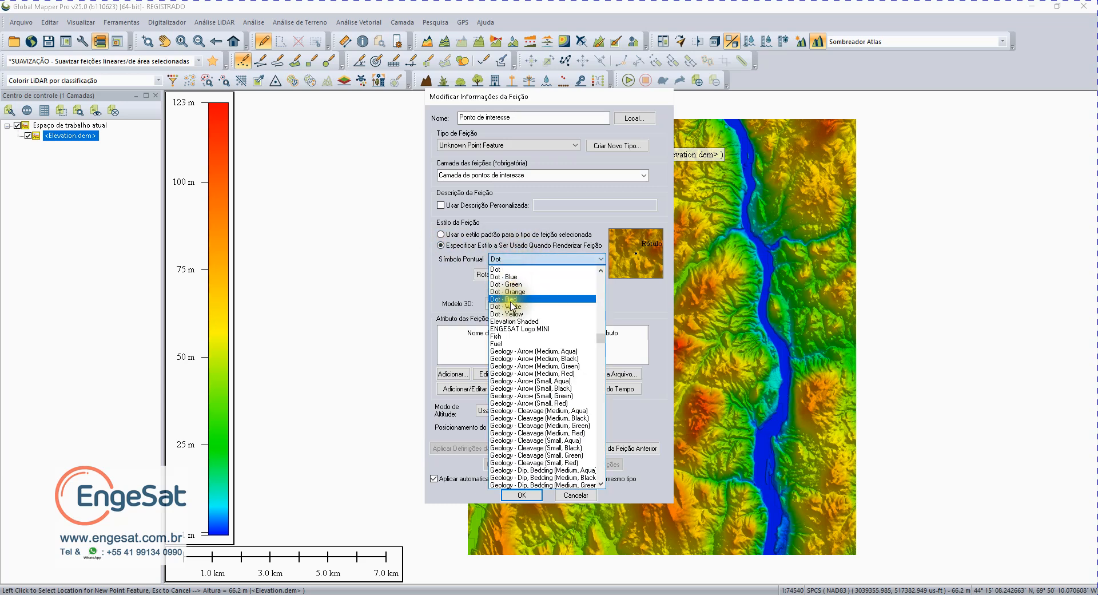
pyautogui.click(518, 284)
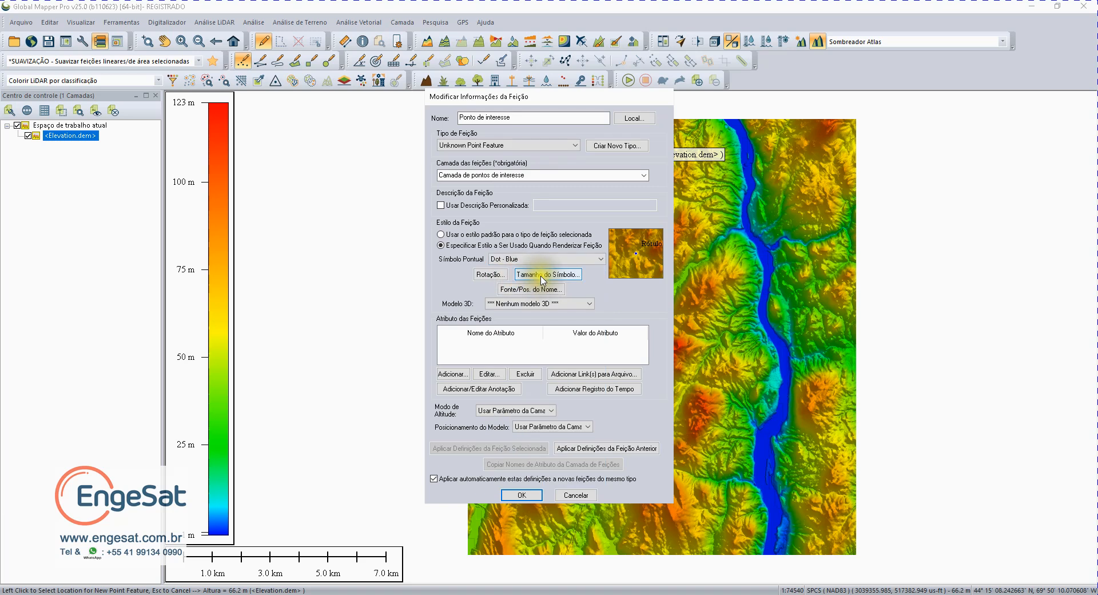
pyautogui.click(535, 279)
pyautogui.doubleClick(540, 289)
pyautogui.write('3')
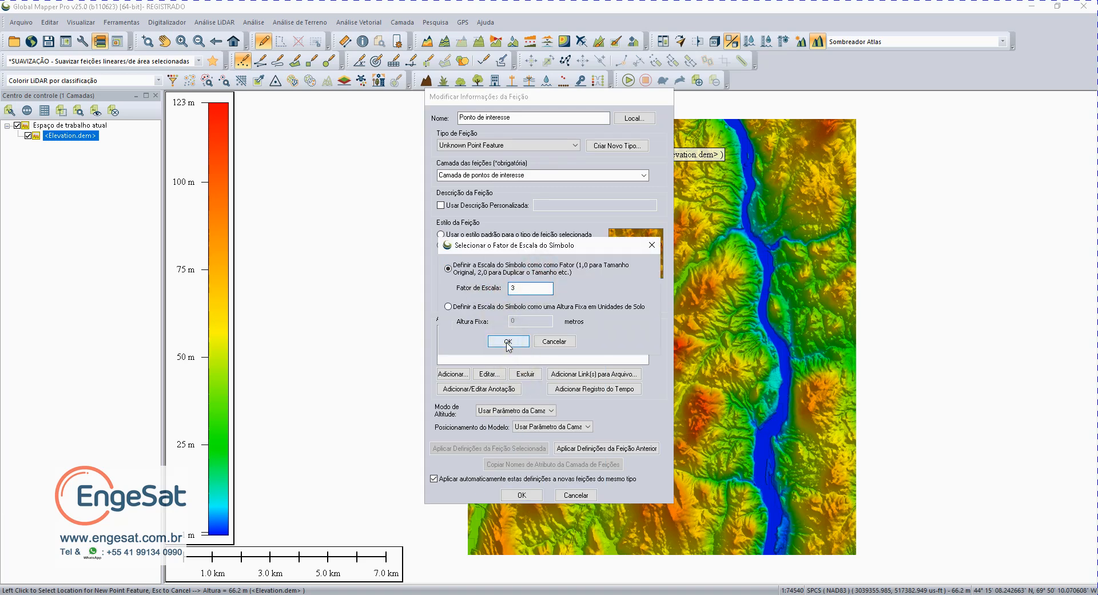
pyautogui.click(508, 343)
pyautogui.click(511, 496)
pyautogui.click(512, 500)
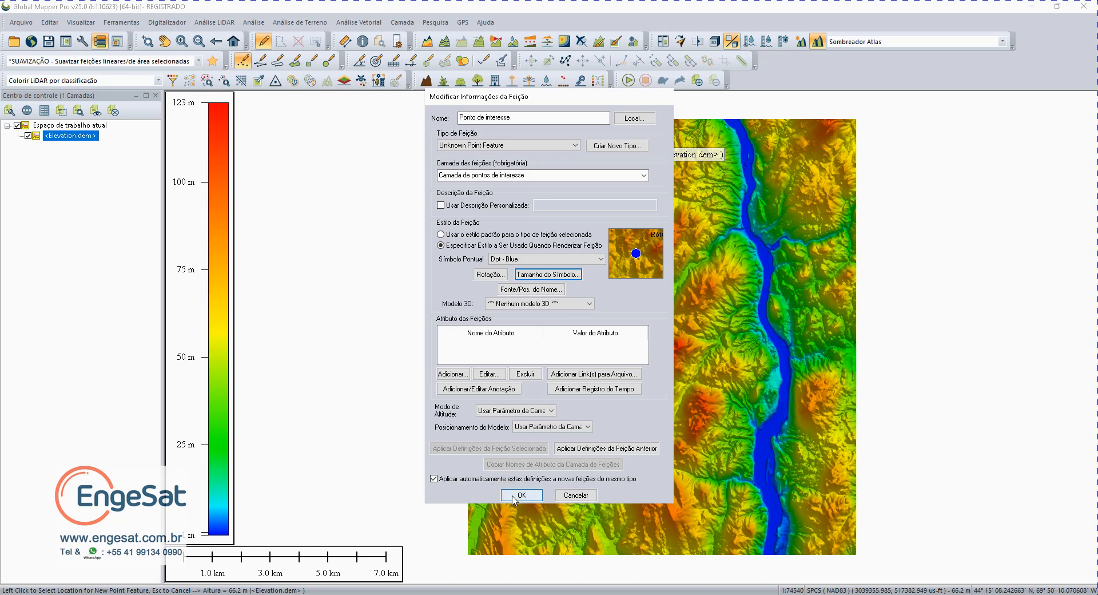
pyautogui.click(512, 495)
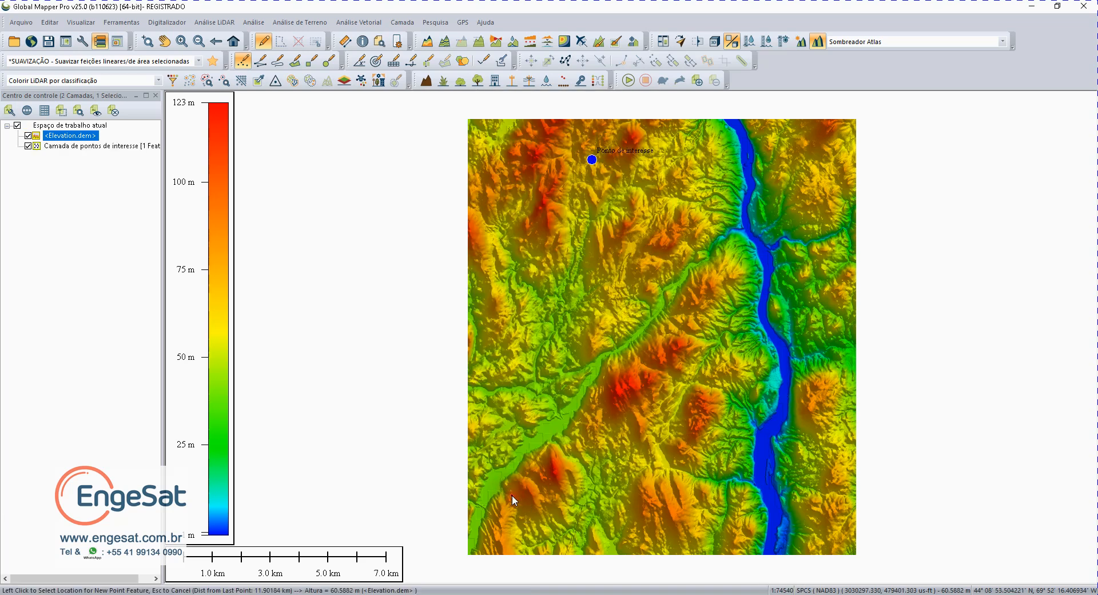
# Place seven more points of interest spread across the west, south, centre and east of the terrain.
pyautogui.click(504, 277)
pyautogui.click(505, 430)
pyautogui.click(591, 477)
pyautogui.click(691, 383)
pyautogui.click(704, 201)
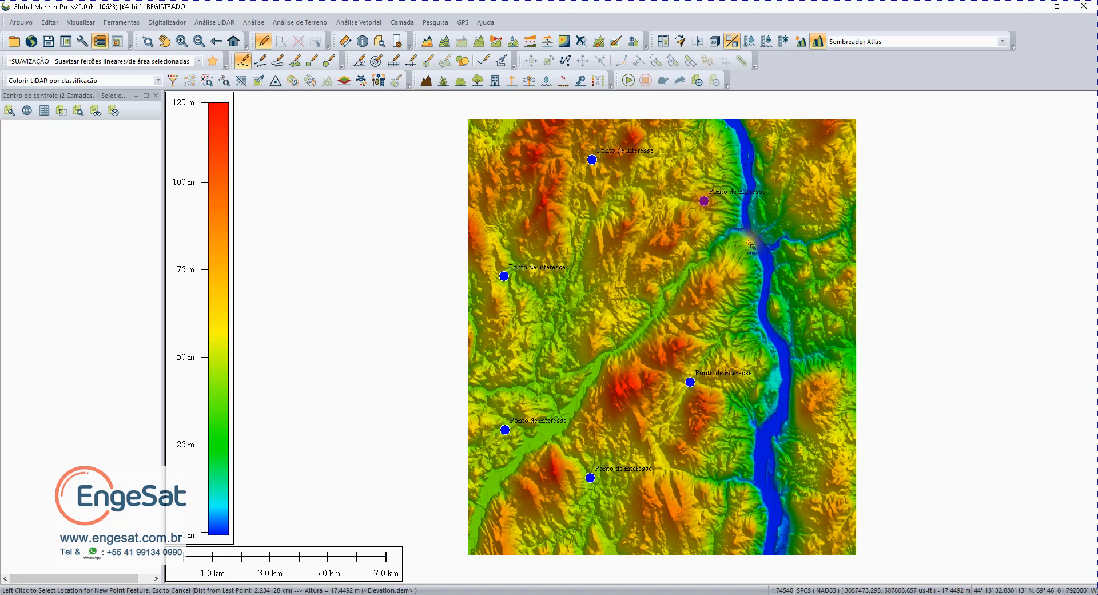
pyautogui.click(818, 280)
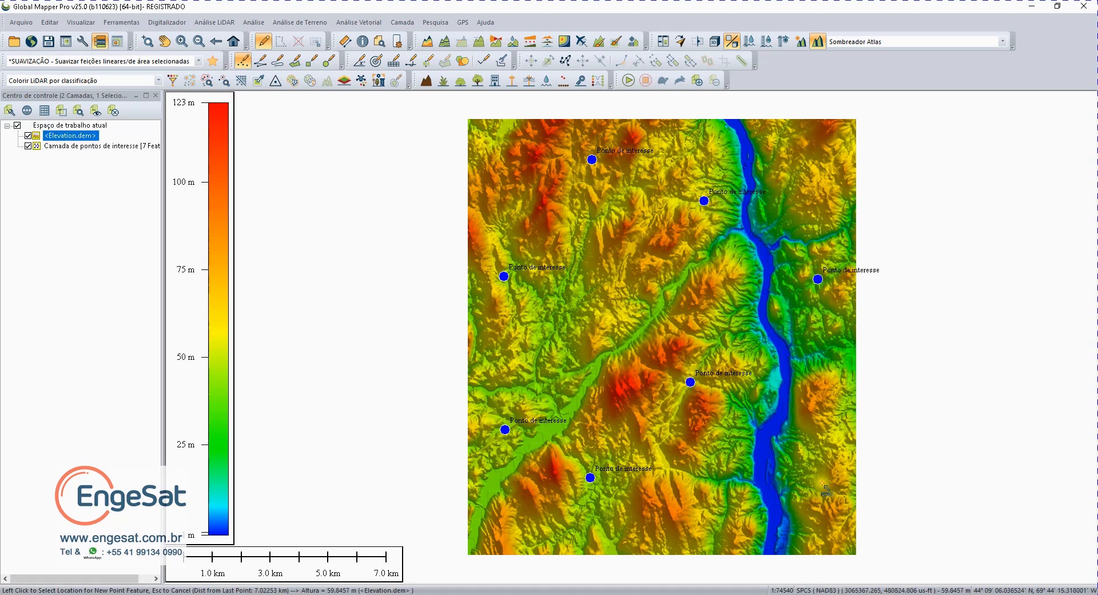
pyautogui.click(821, 492)
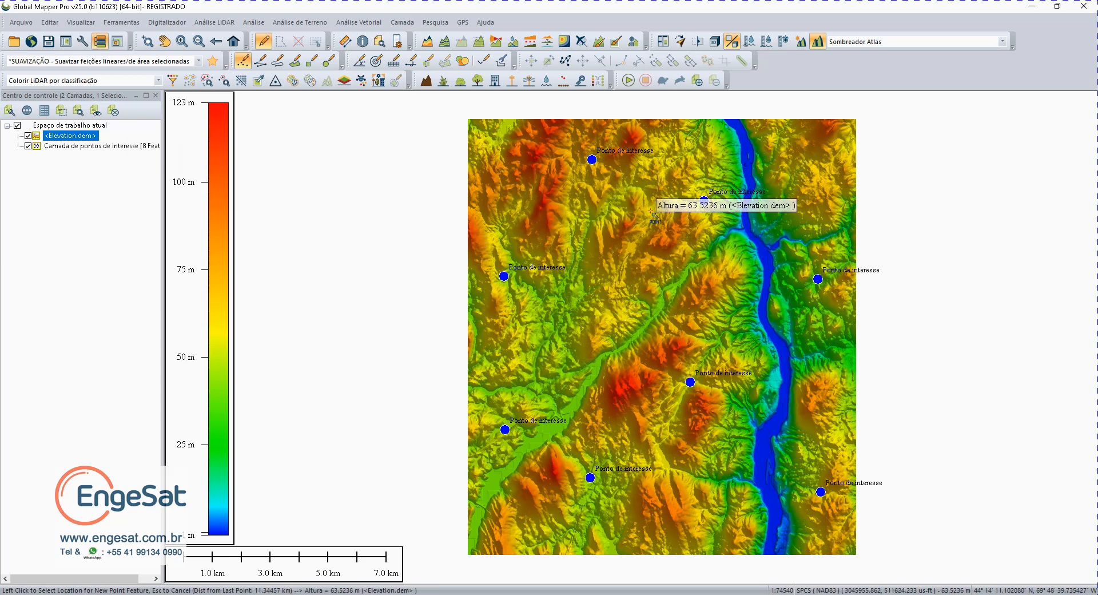
# Digitize an irregular area feature of about 20.4 sq km between the valley and the northern ridges, and name it "Area de acesso interditado".
pyautogui.click(296, 65)
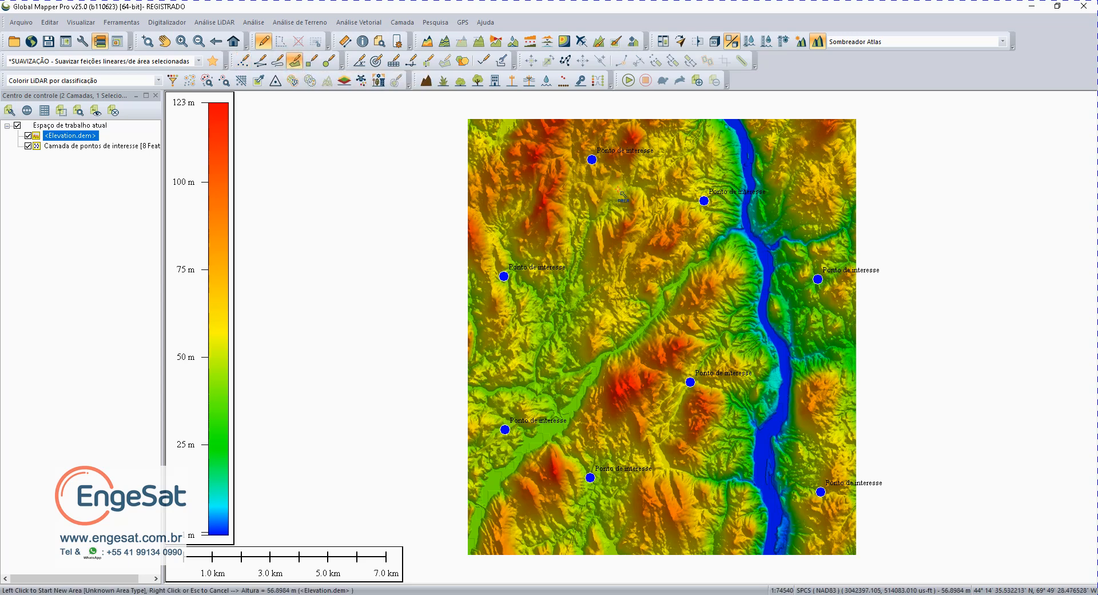
pyautogui.click(651, 208)
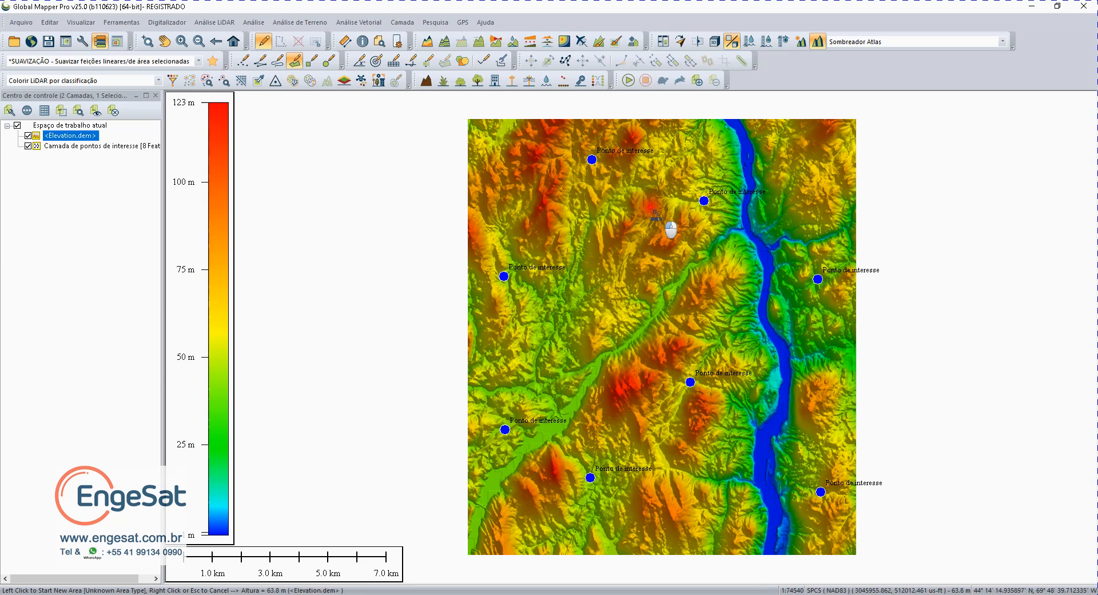
pyautogui.click(647, 193)
pyautogui.click(633, 185)
pyautogui.click(611, 195)
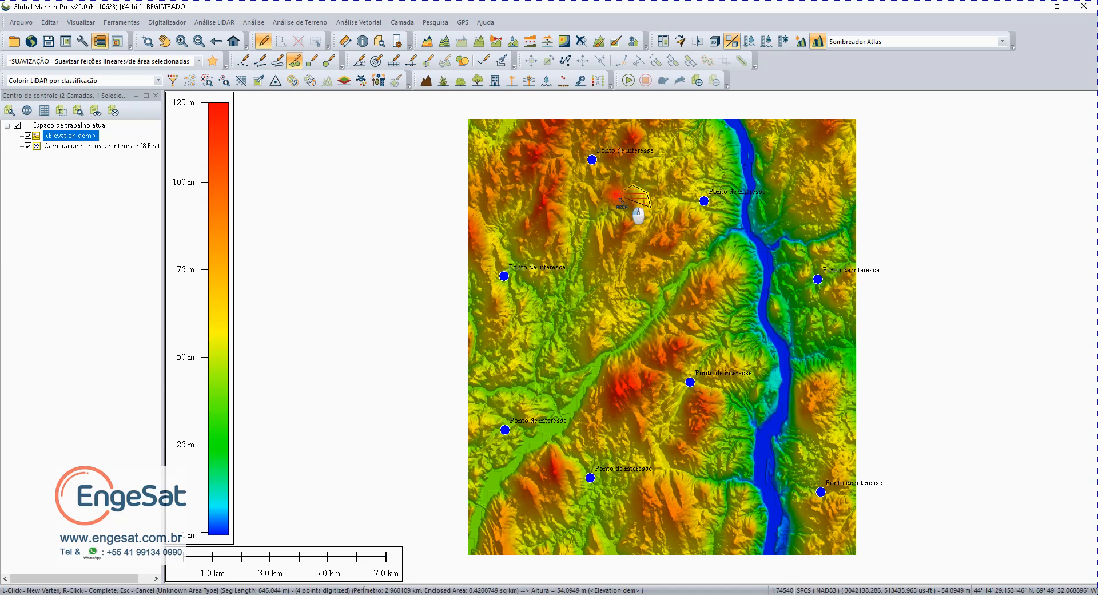
pyautogui.click(594, 219)
pyautogui.click(583, 253)
pyautogui.click(575, 283)
pyautogui.click(564, 302)
pyautogui.click(555, 322)
pyautogui.click(547, 337)
pyautogui.click(536, 358)
pyautogui.click(536, 381)
pyautogui.click(561, 375)
pyautogui.click(580, 363)
pyautogui.click(600, 353)
pyautogui.click(619, 347)
pyautogui.click(638, 332)
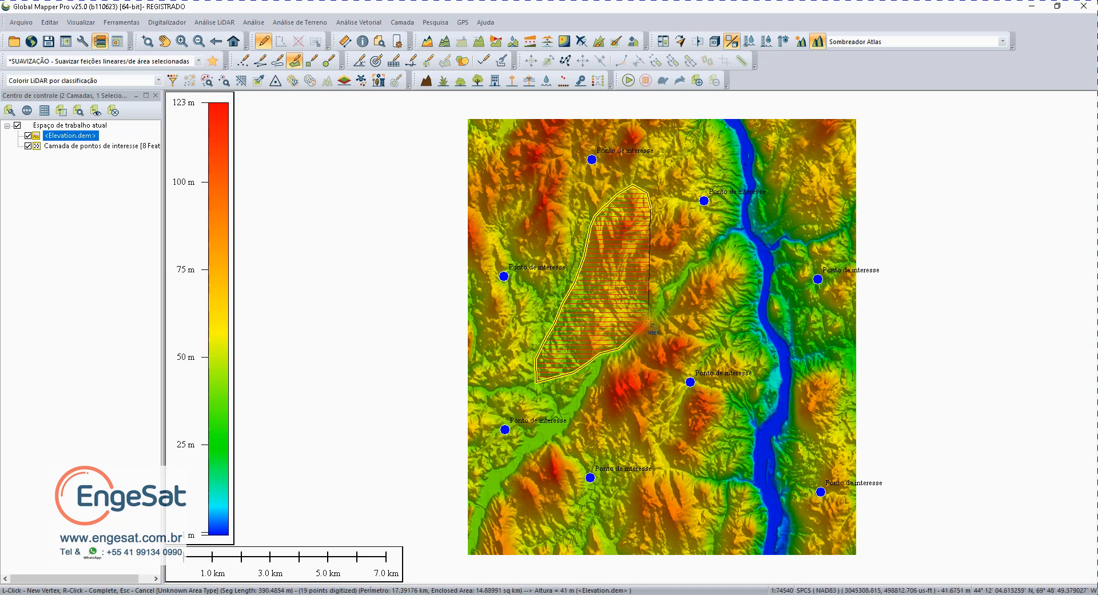
pyautogui.click(654, 313)
pyautogui.click(655, 306)
pyautogui.click(664, 293)
pyautogui.click(673, 284)
pyautogui.click(684, 268)
pyautogui.click(696, 253)
pyautogui.click(706, 246)
pyautogui.click(721, 231)
pyautogui.click(731, 223)
pyautogui.click(713, 216)
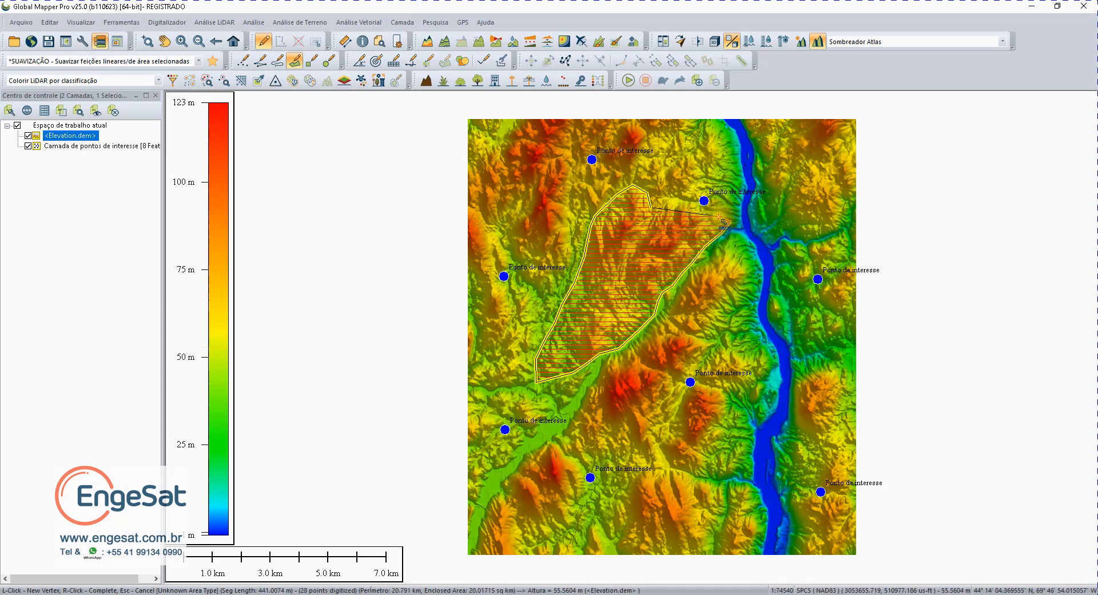
pyautogui.click(696, 209)
pyautogui.click(681, 203)
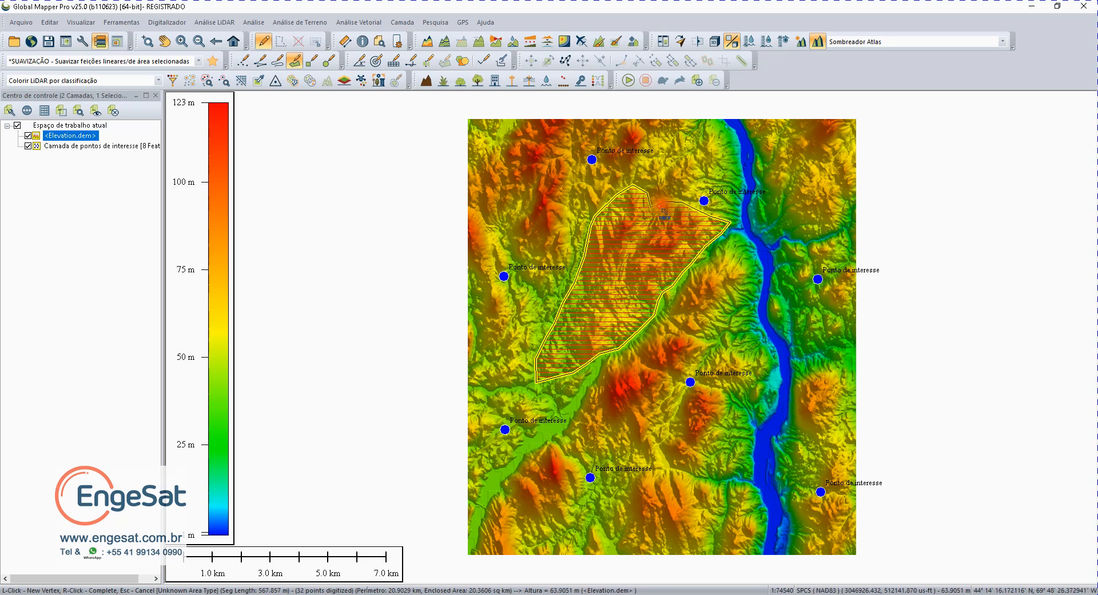
pyautogui.rightClick(682, 202)
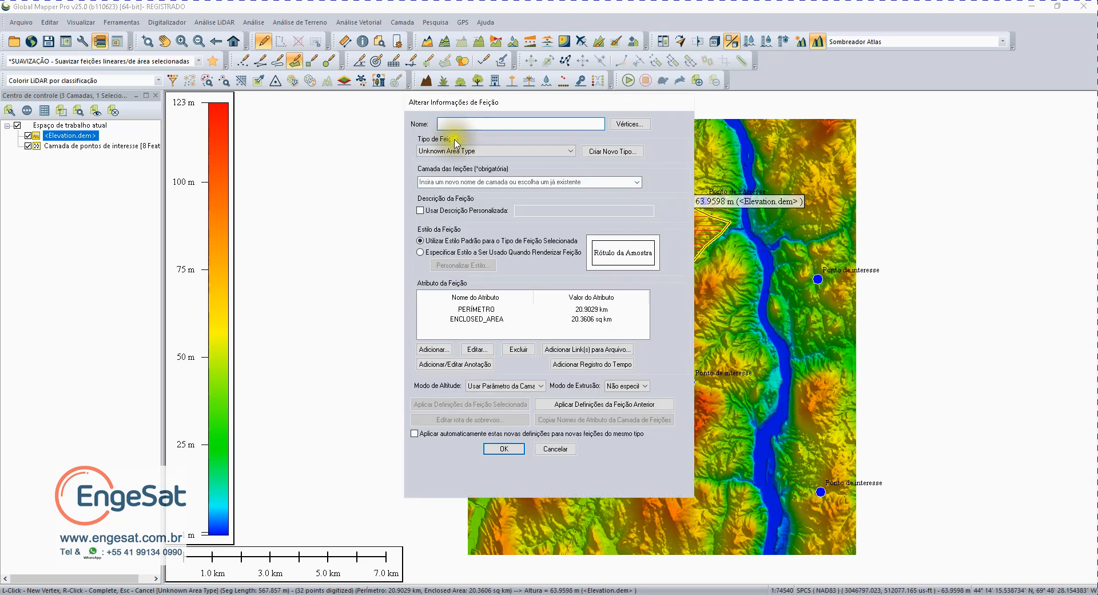
pyautogui.write('Area de acesso interditado')
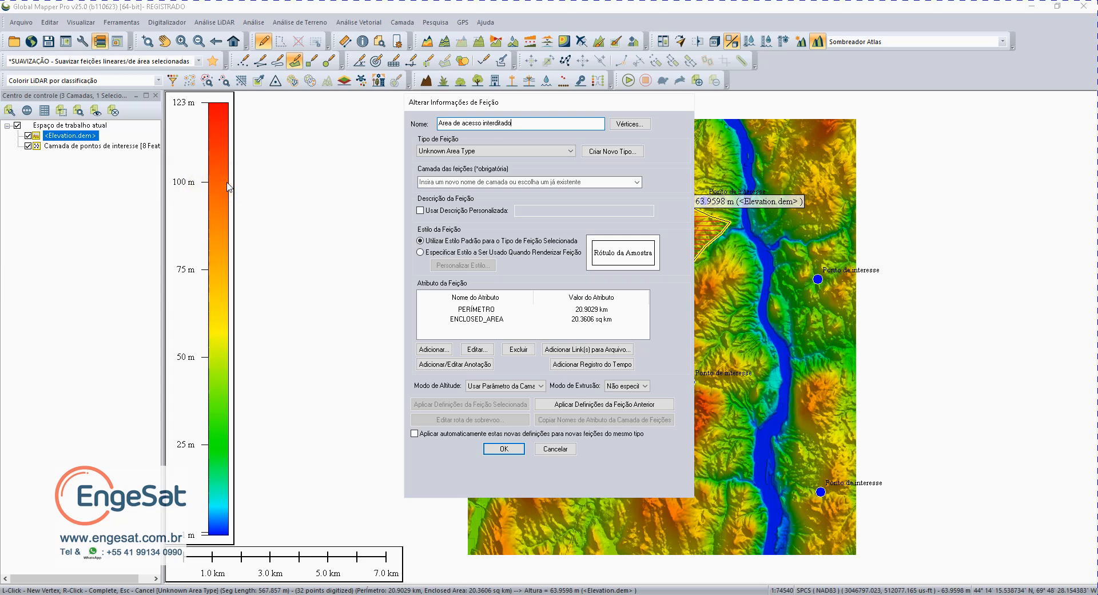
# Give the area a custom style with a purple Solid Fill and 45.5% transparency setting.
pyautogui.click(420, 253)
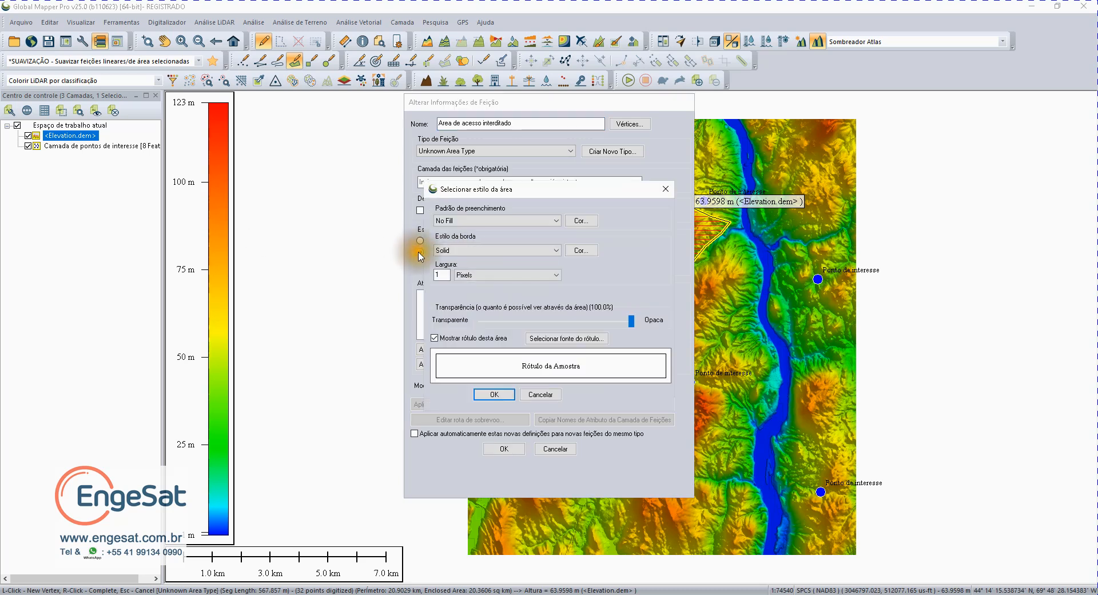
pyautogui.click(478, 220)
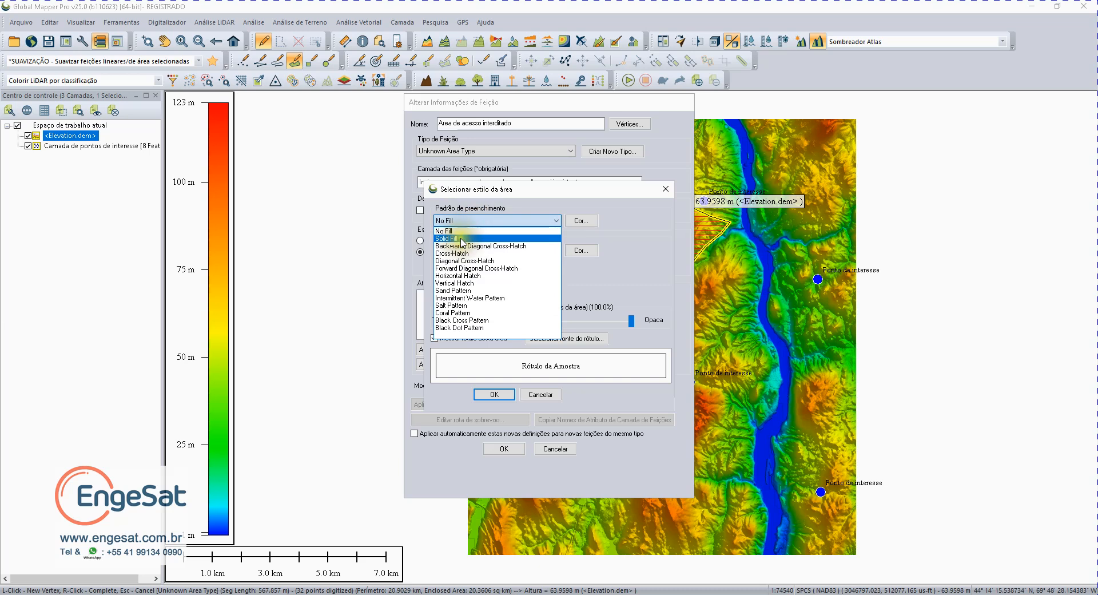
pyautogui.click(475, 239)
pyautogui.click(583, 221)
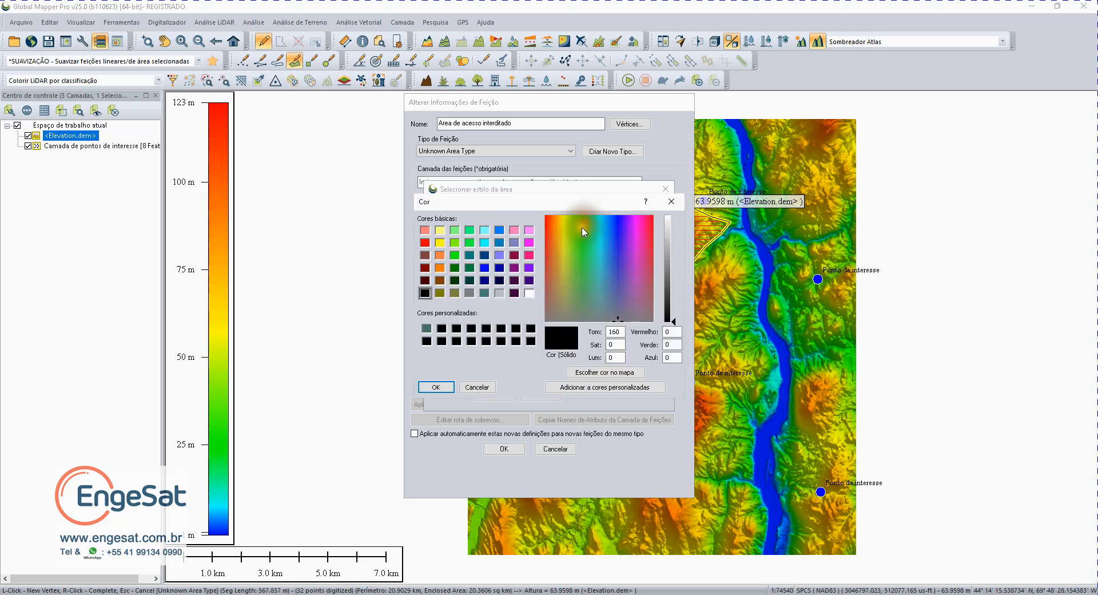
pyautogui.click(529, 268)
pyautogui.click(437, 388)
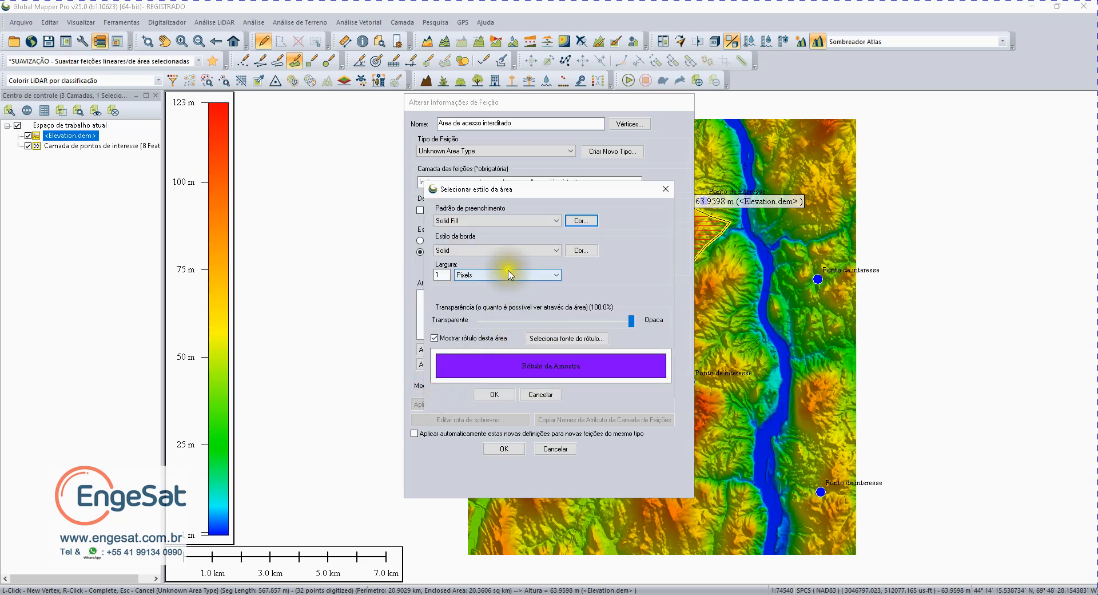
pyautogui.moveTo(631, 322); pyautogui.dragTo(549, 322)
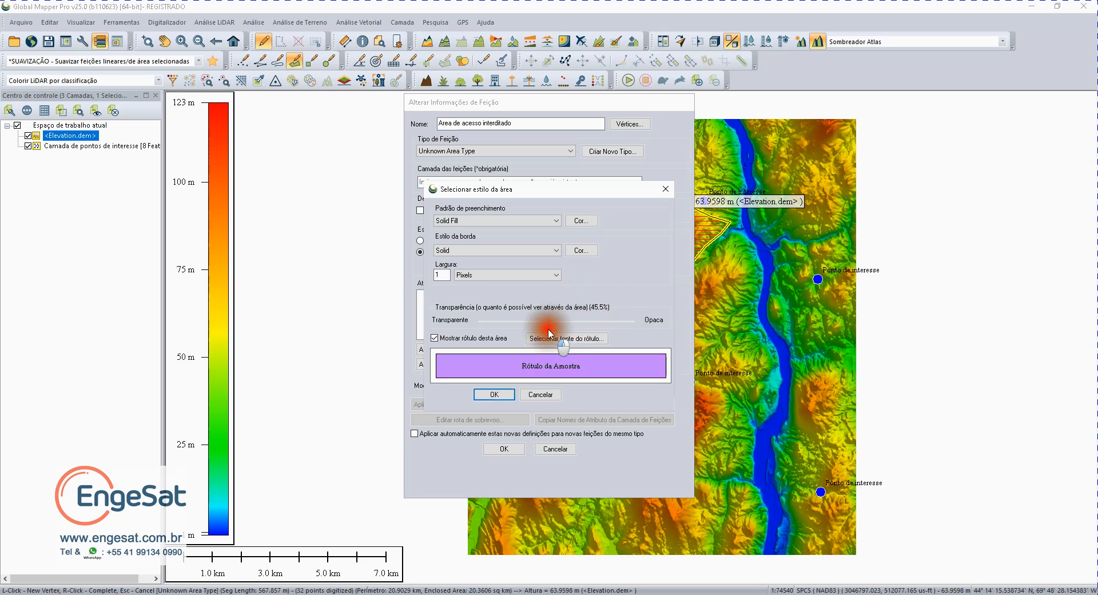
pyautogui.click(495, 396)
# Assign the area to a new layer named "Camada de area de acesso interditado" and save the feature.
pyautogui.click(504, 450)
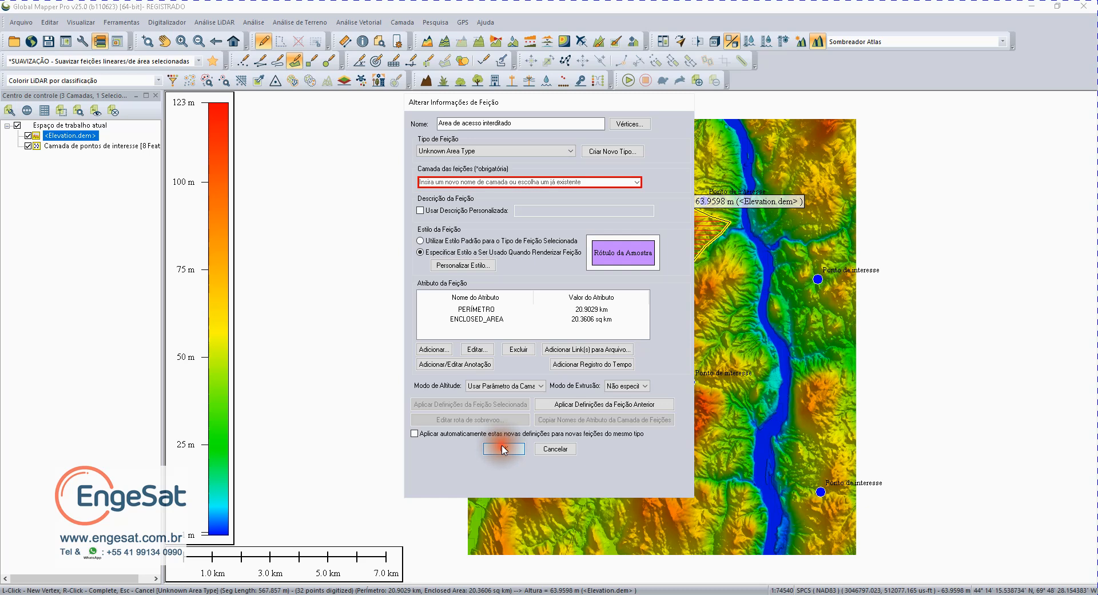
pyautogui.click(475, 181)
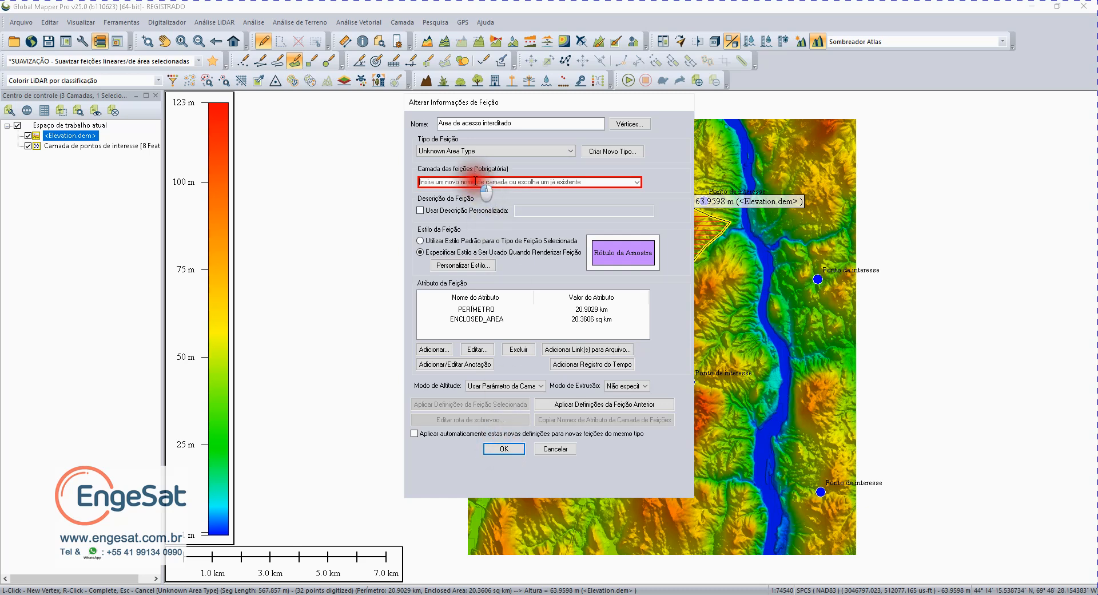
pyautogui.write('C')
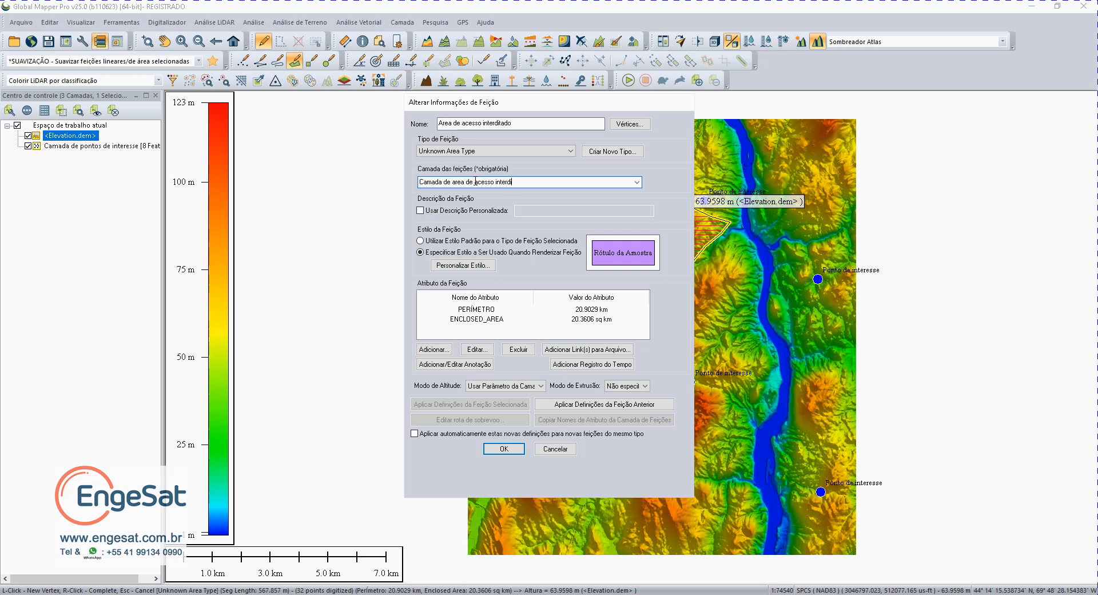
pyautogui.click(504, 448)
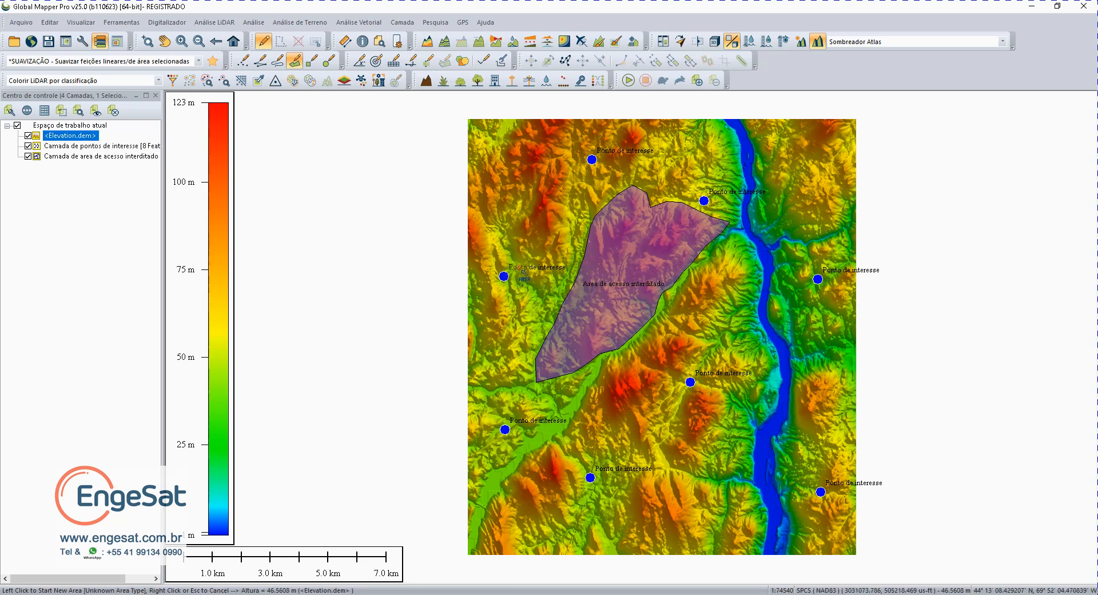
# Turn off the display of labels for the points of interest layer.
pyautogui.rightClick(71, 148)
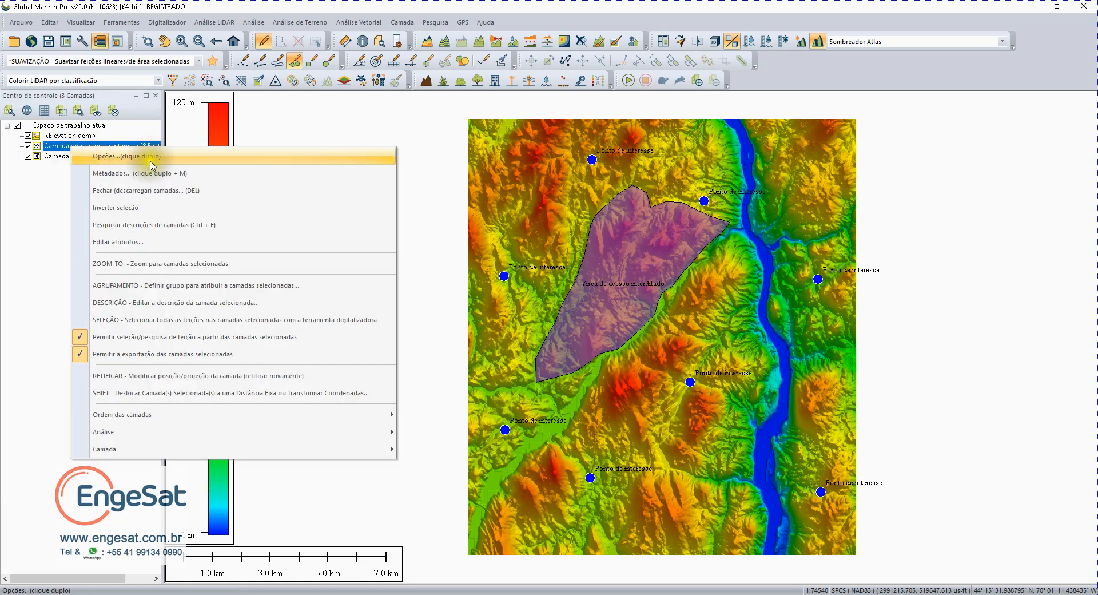
pyautogui.click(131, 153)
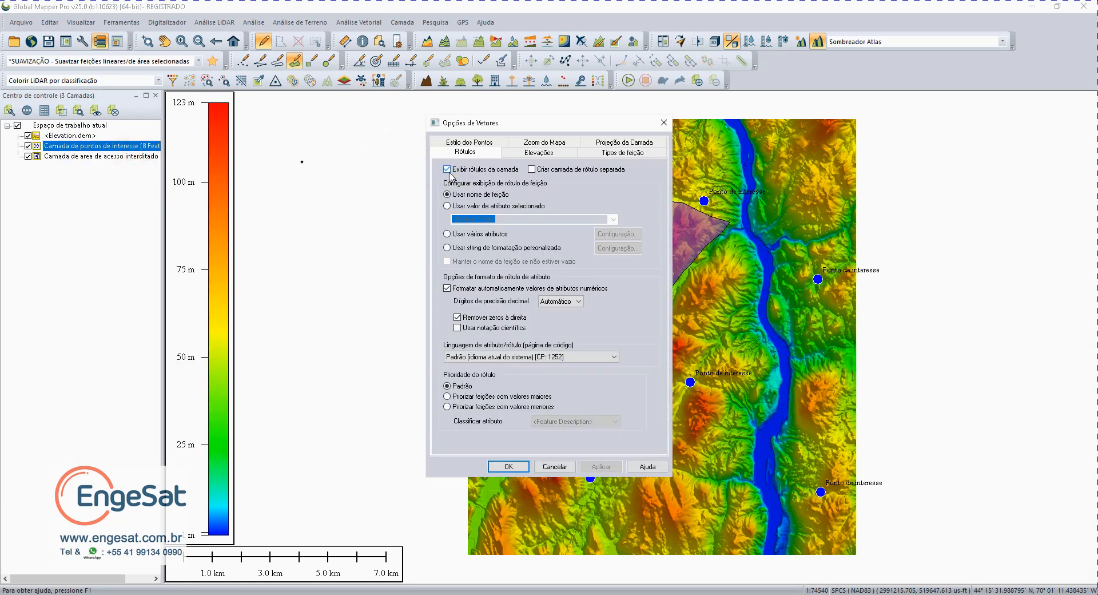
pyautogui.click(448, 170)
pyautogui.click(601, 466)
pyautogui.click(513, 465)
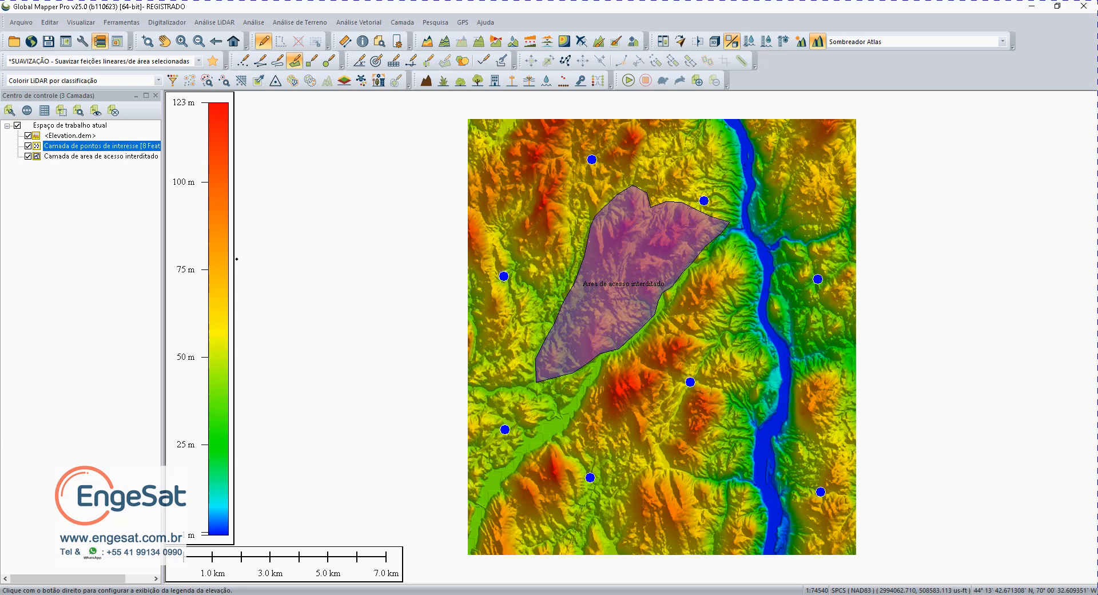
# Save the workspace as "Rota de pontos" in the ENGESAT Atendimento folder.
pyautogui.click(20, 23)
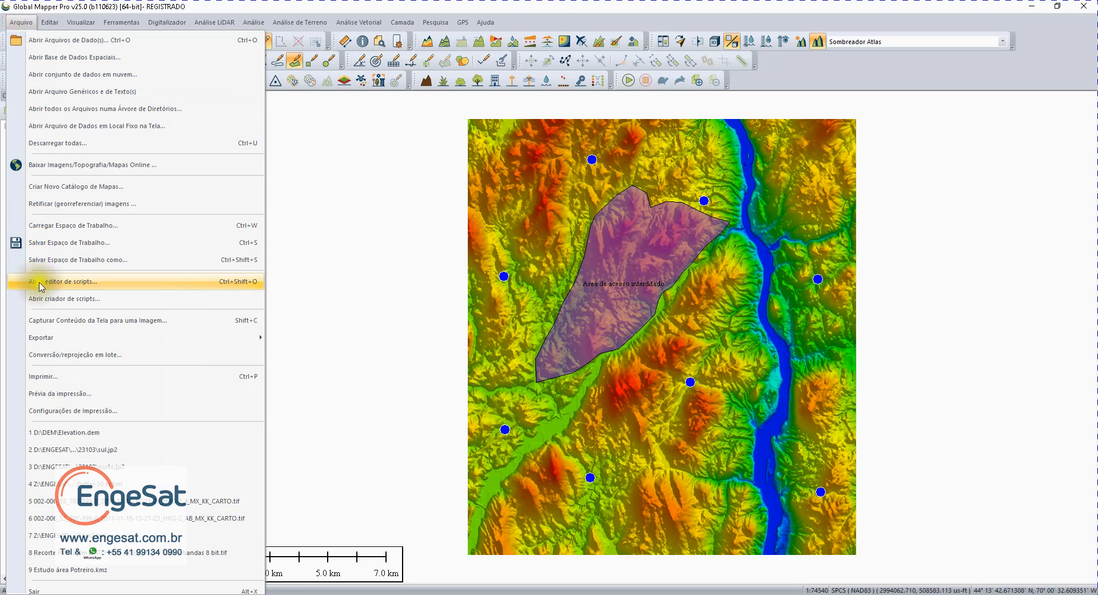
pyautogui.click(58, 262)
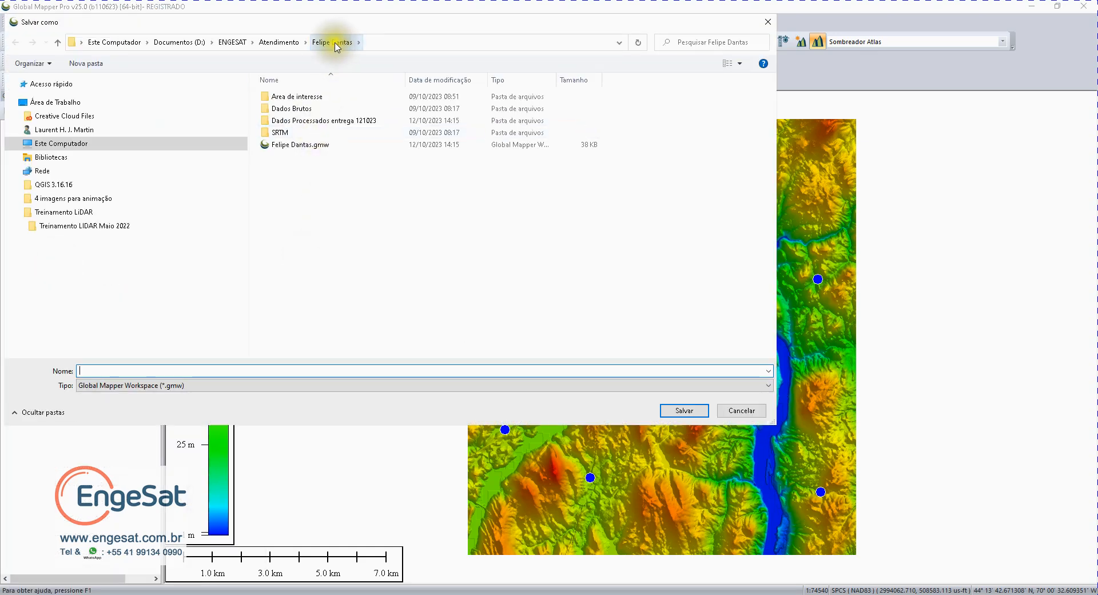
pyautogui.click(232, 42)
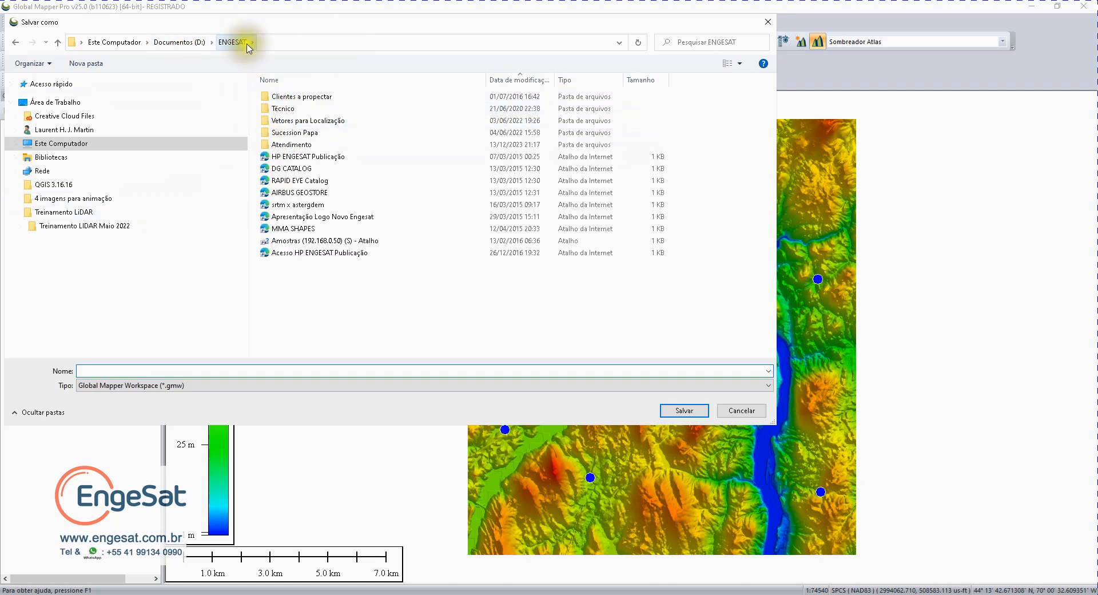
pyautogui.doubleClick(291, 144)
pyautogui.click(229, 371)
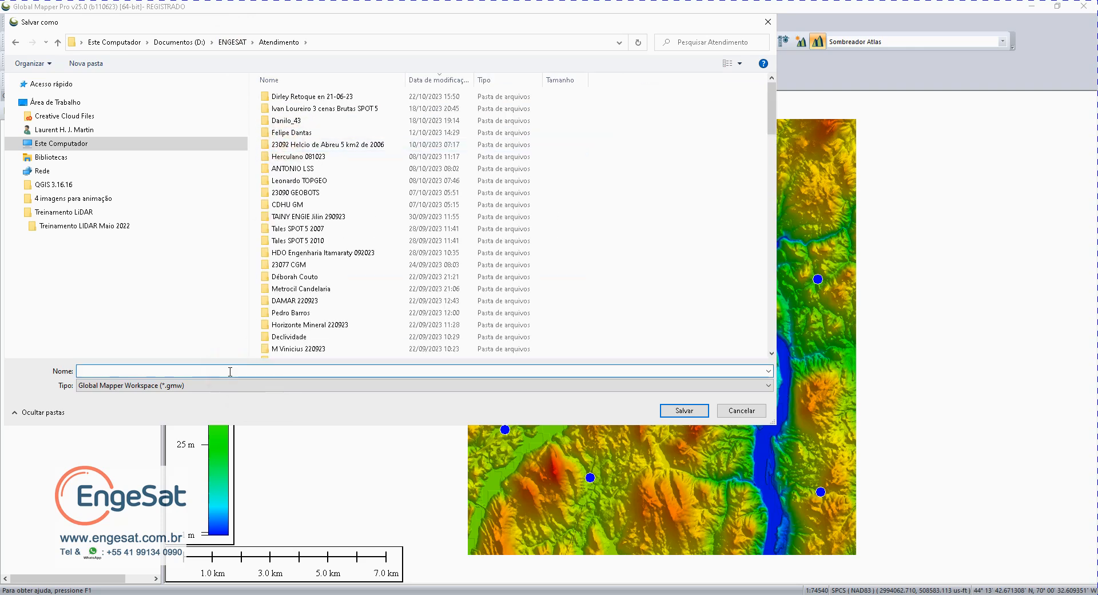
pyautogui.write('Rota de pontos')
pyautogui.click(672, 409)
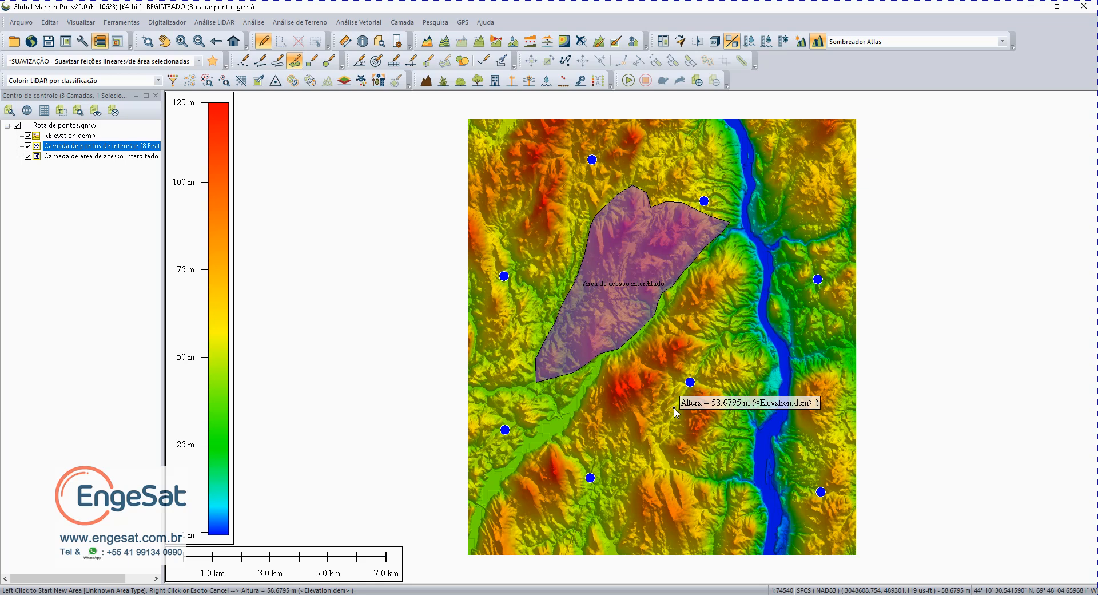
# Start a least-cost path analysis between points and set the route order to run from the start to each destination separately.
pyautogui.click(282, 23)
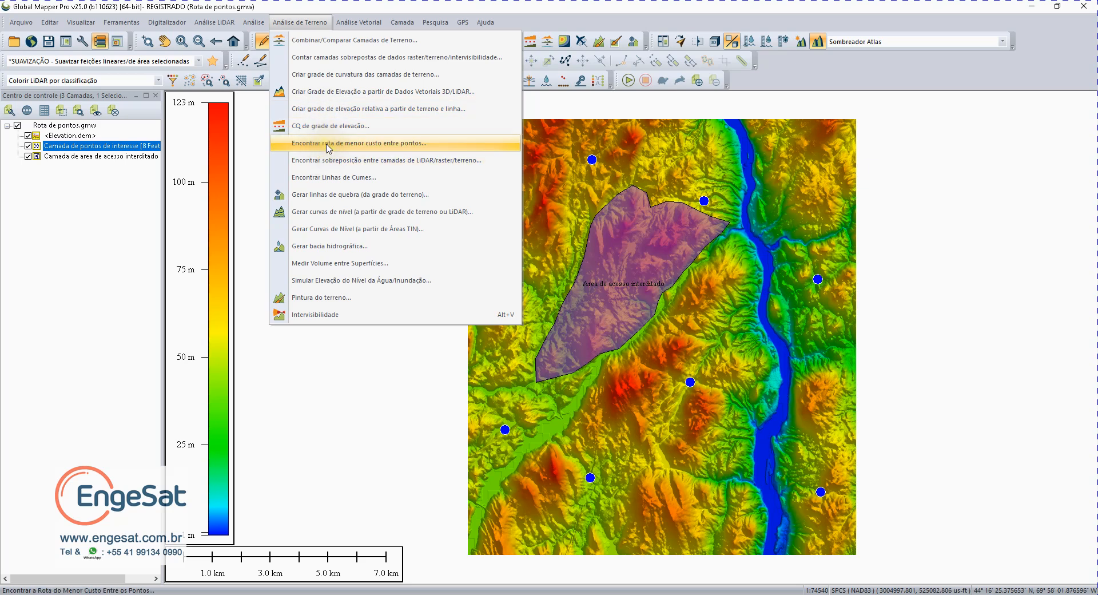
pyautogui.click(327, 144)
pyautogui.moveTo(284, 28); pyautogui.dragTo(277, 104)
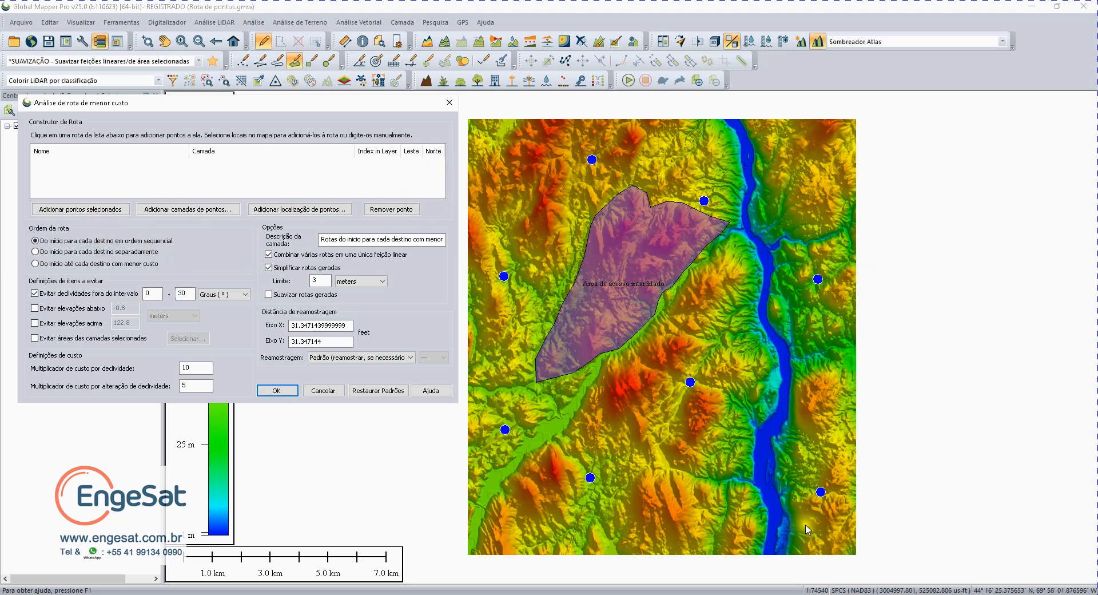
pyautogui.click(36, 252)
# Avoid slopes outside the 0 to 30 degree range and turn off simplification of the generated routes.
pyautogui.click(35, 294)
pyautogui.click(35, 295)
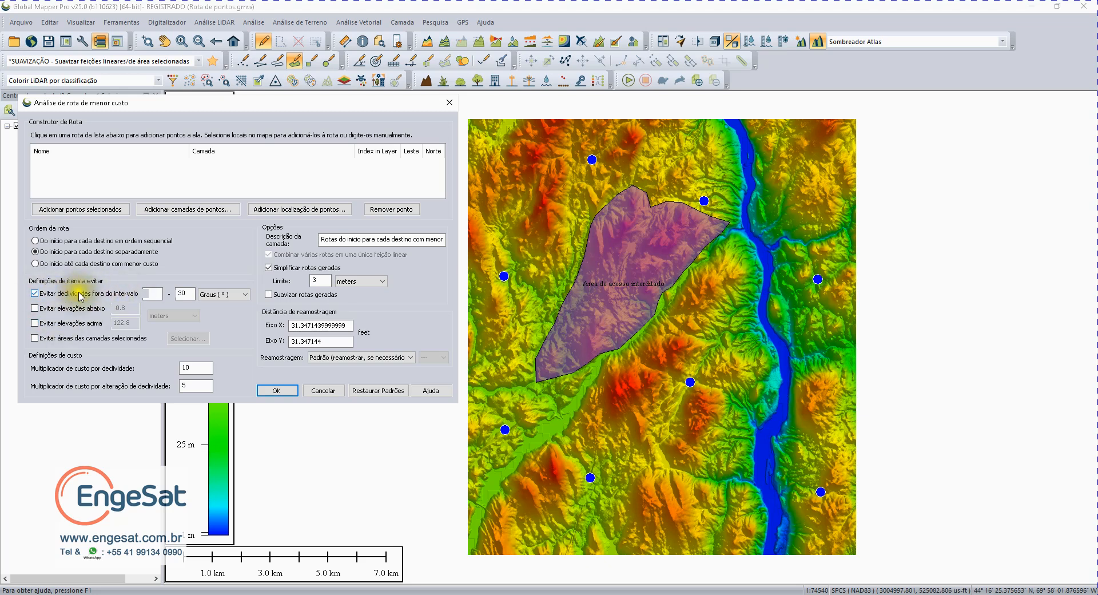
pyautogui.click(152, 294)
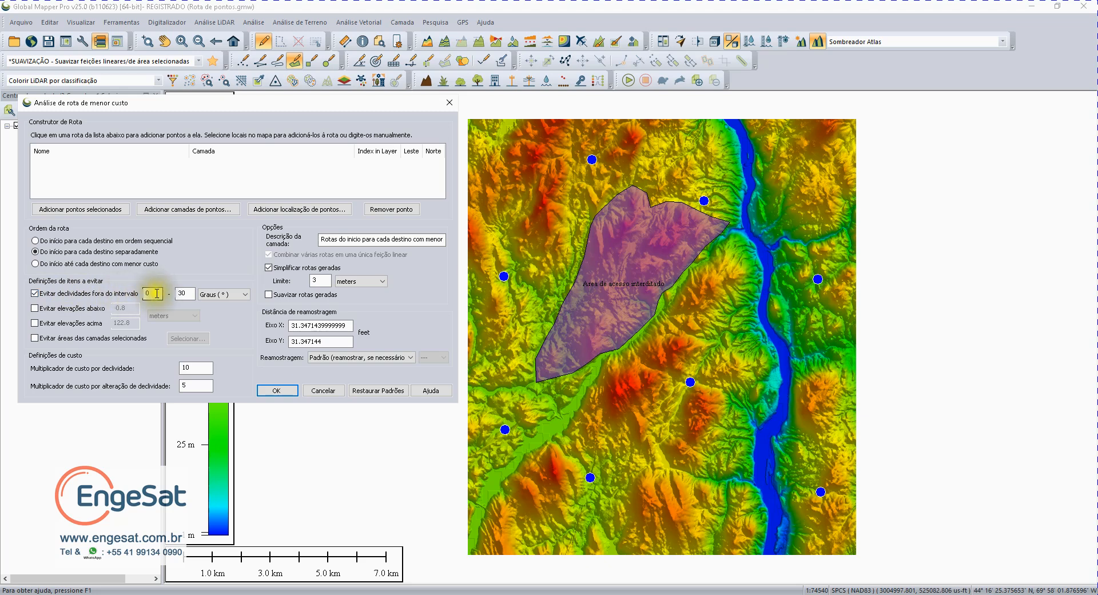
pyautogui.write('0')
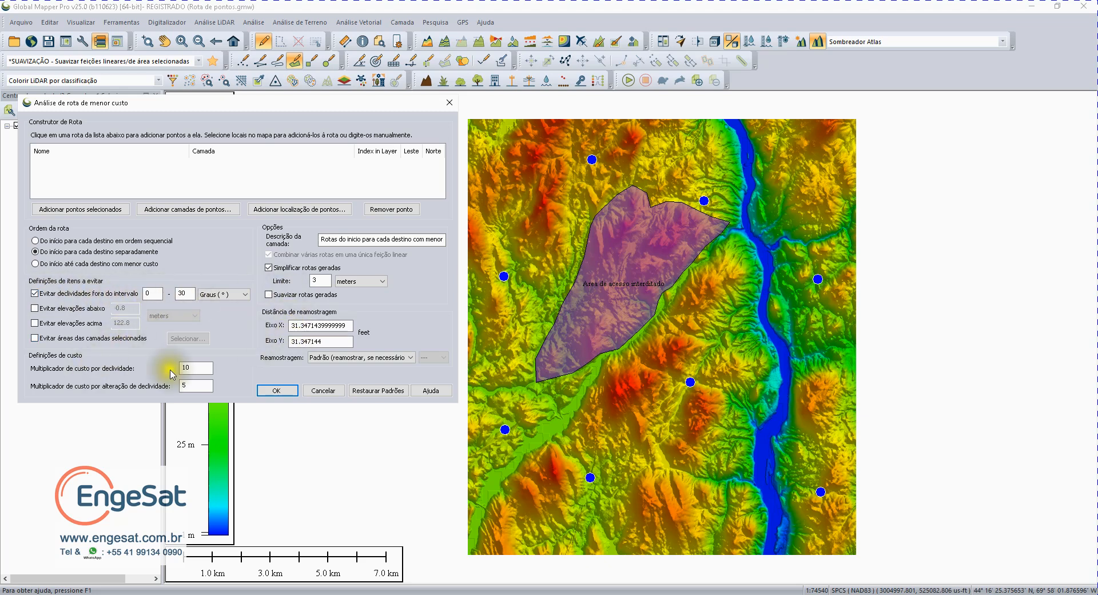
pyautogui.click(269, 268)
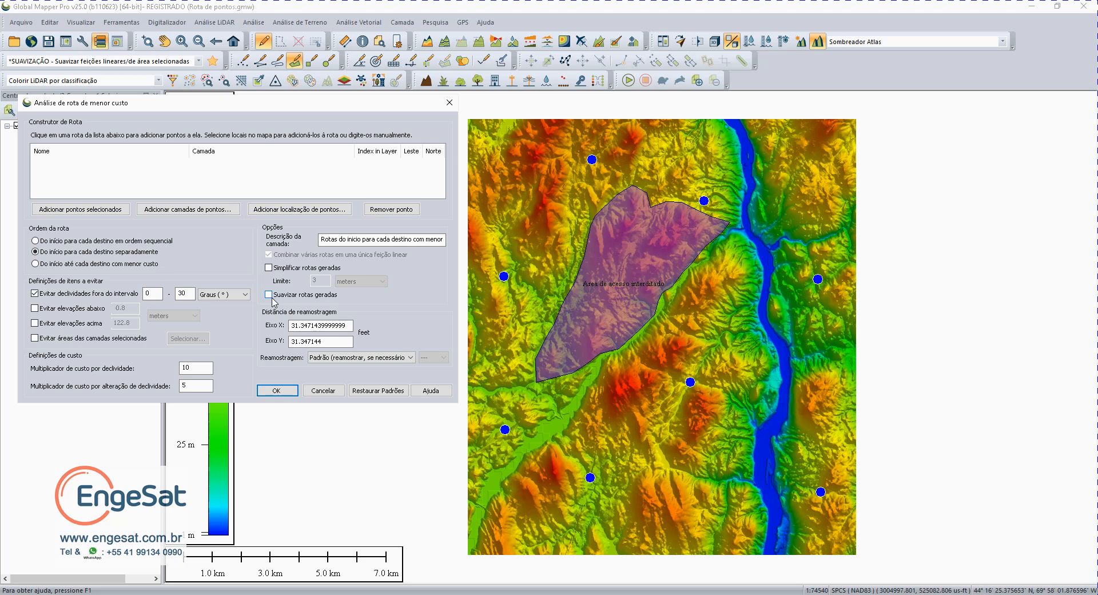
pyautogui.moveTo(290, 328); pyautogui.dragTo(348, 329)
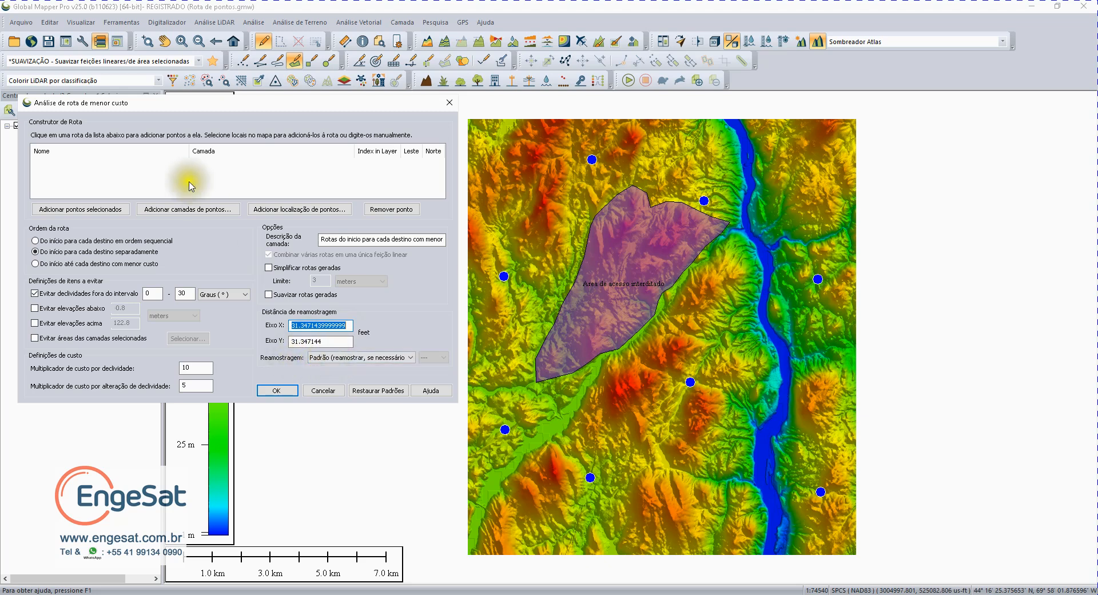
# Add all points from the "Camada de pontos de interesse" layer to the route list.
pyautogui.click(84, 213)
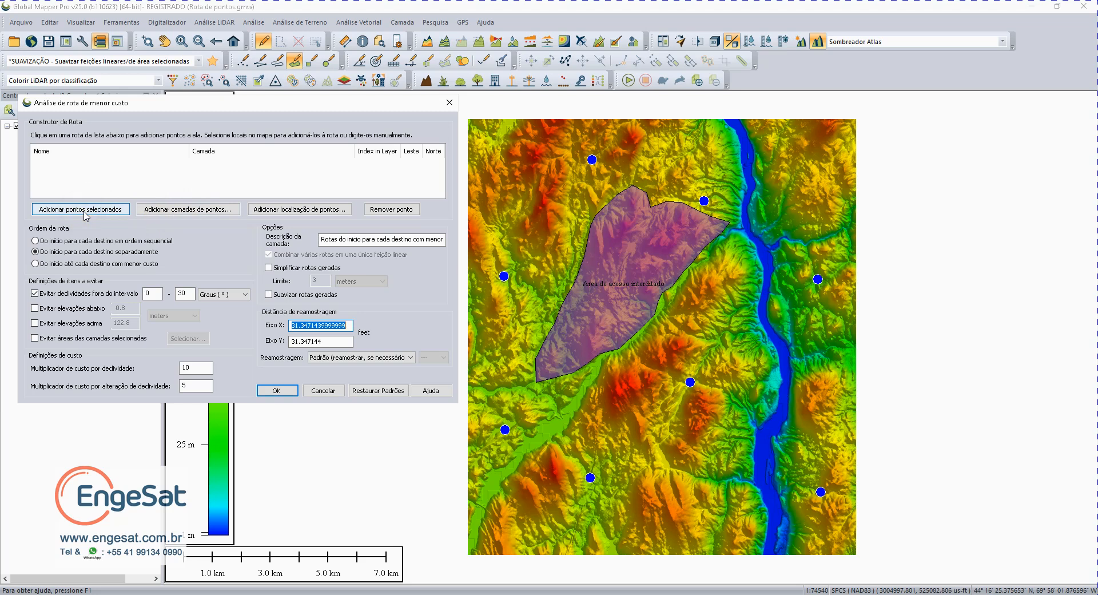
pyautogui.click(202, 211)
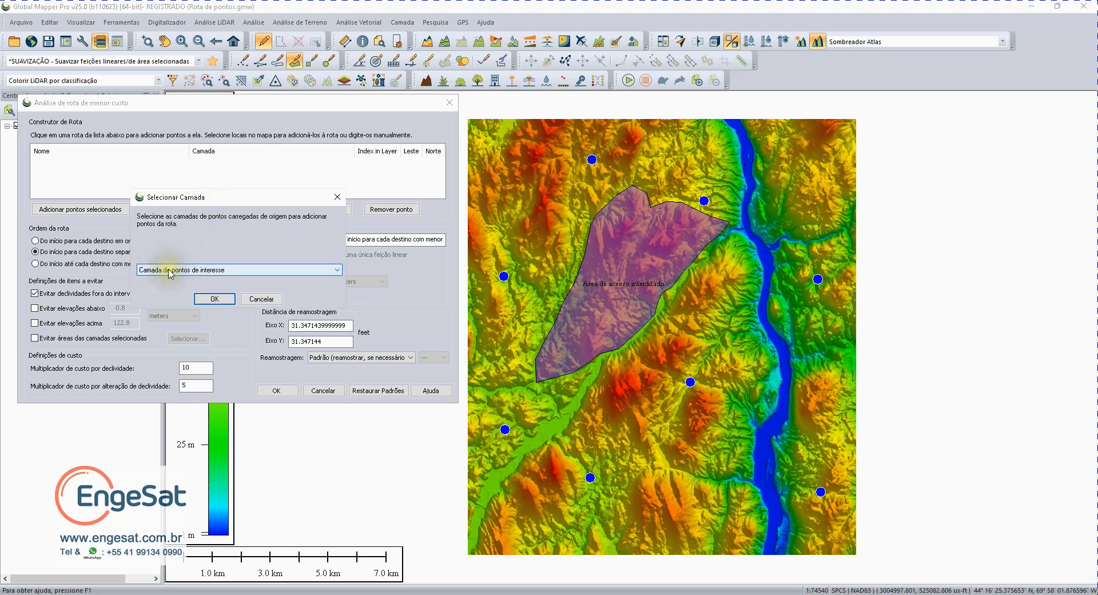
pyautogui.click(221, 305)
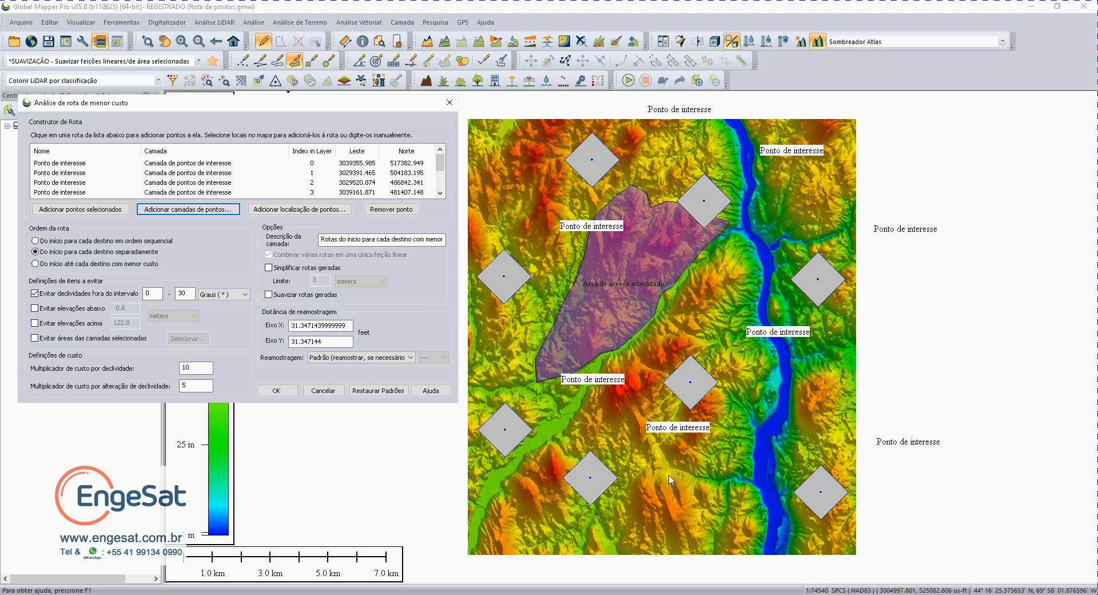
# Make the routes avoid the areas in the "Camada de area de acesso interditado" layer.
pyautogui.click(35, 339)
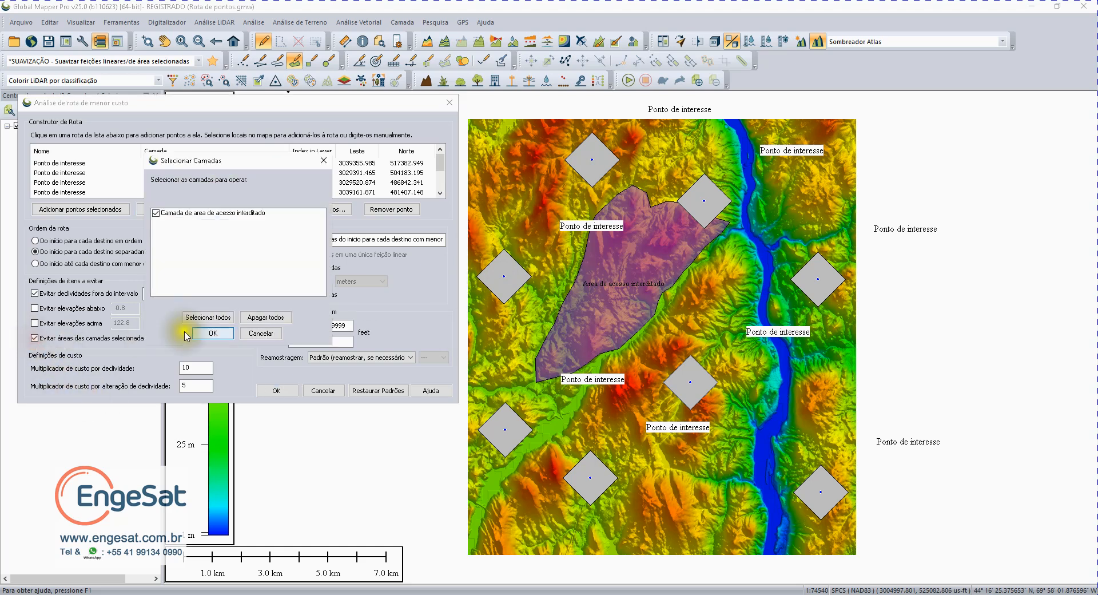
pyautogui.click(199, 214)
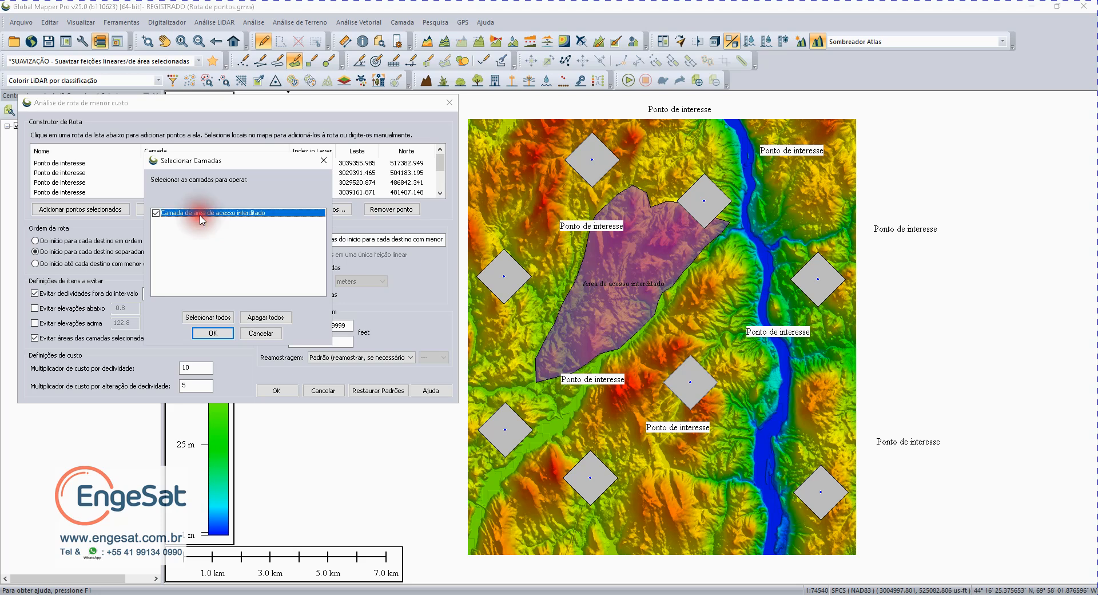
pyautogui.click(212, 333)
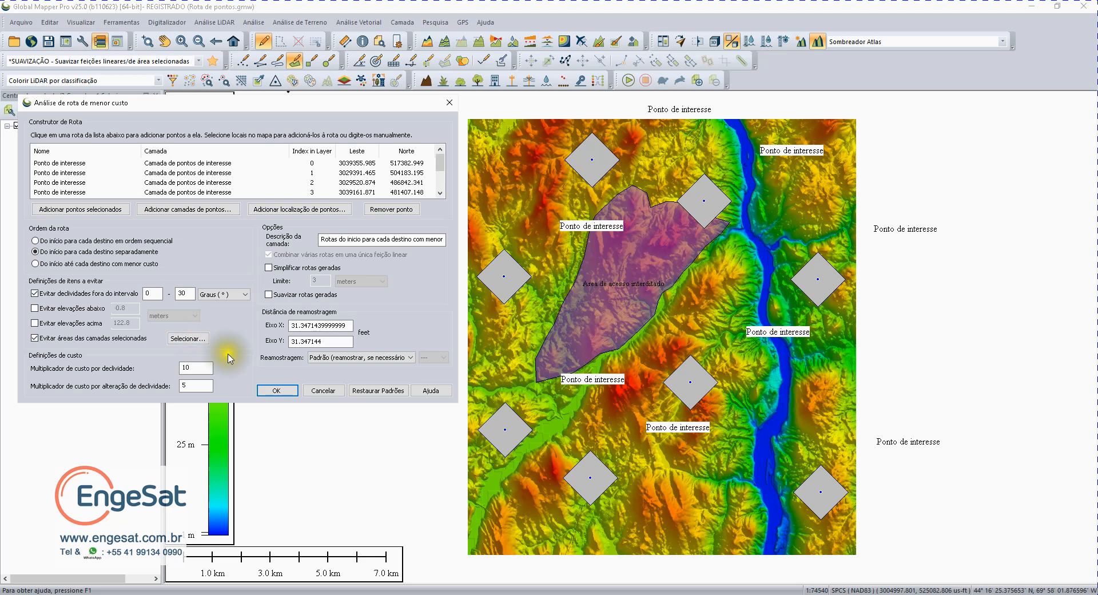
# Set the route order to sequential, name the layer "Rotas do inicio para cada destino em pordem sequencial", and generate the route.
pyautogui.click(35, 241)
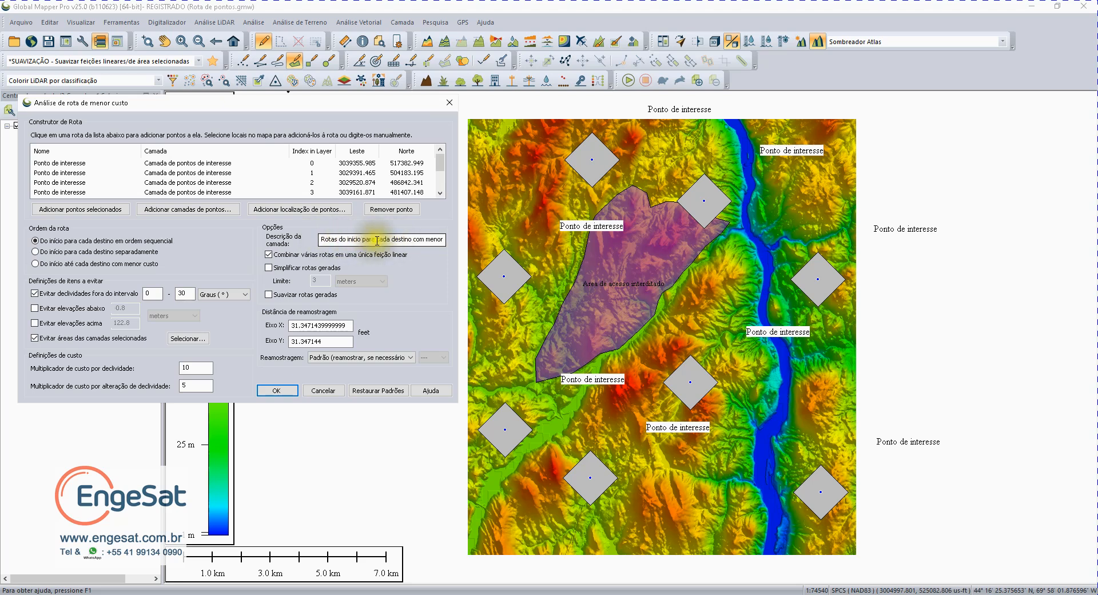
pyautogui.moveTo(376, 240); pyautogui.dragTo(590, 239)
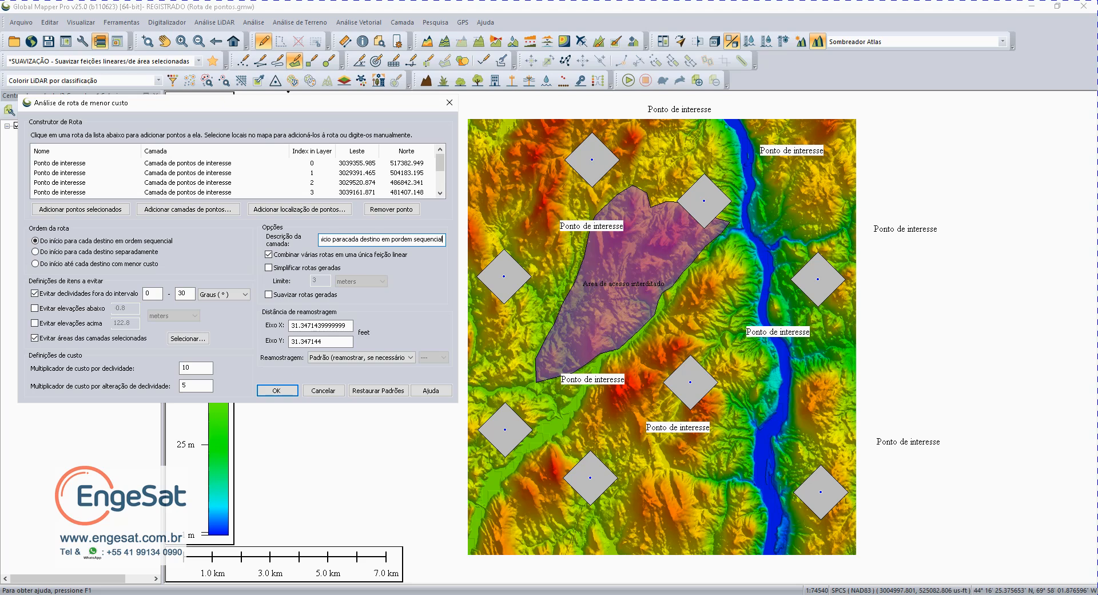
pyautogui.click(347, 240)
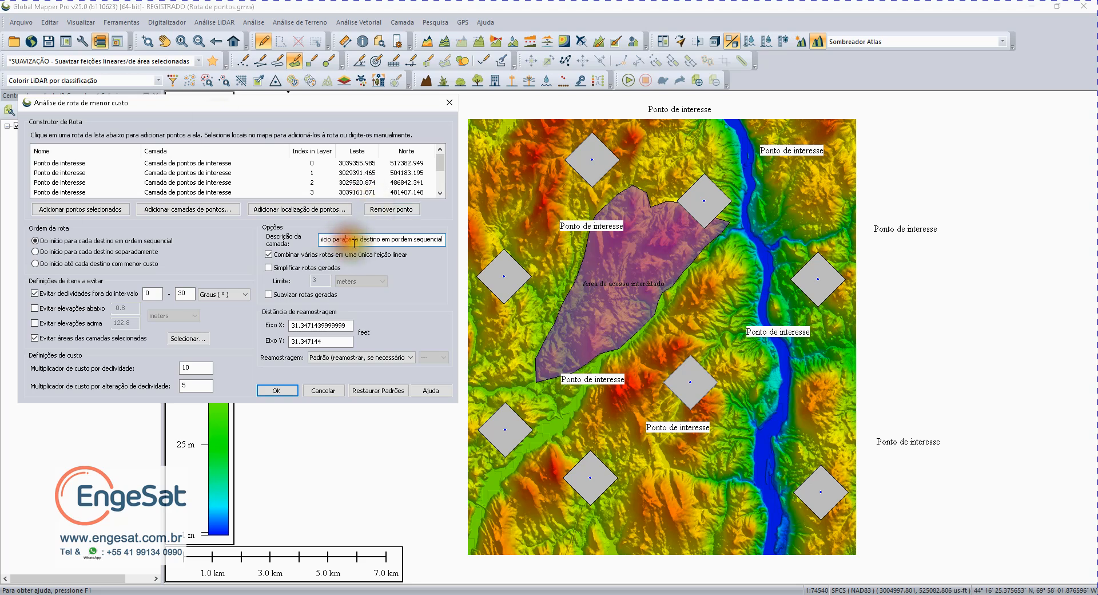
pyautogui.click(274, 393)
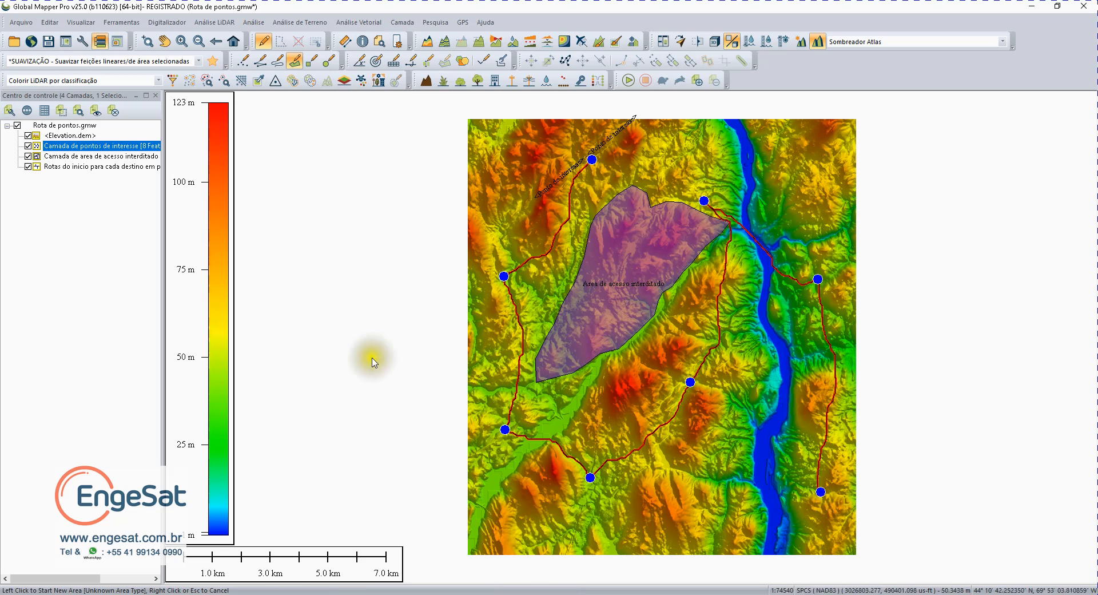
# Hide the sequential route layer and start a new least-cost path analysis between points.
pyautogui.click(28, 167)
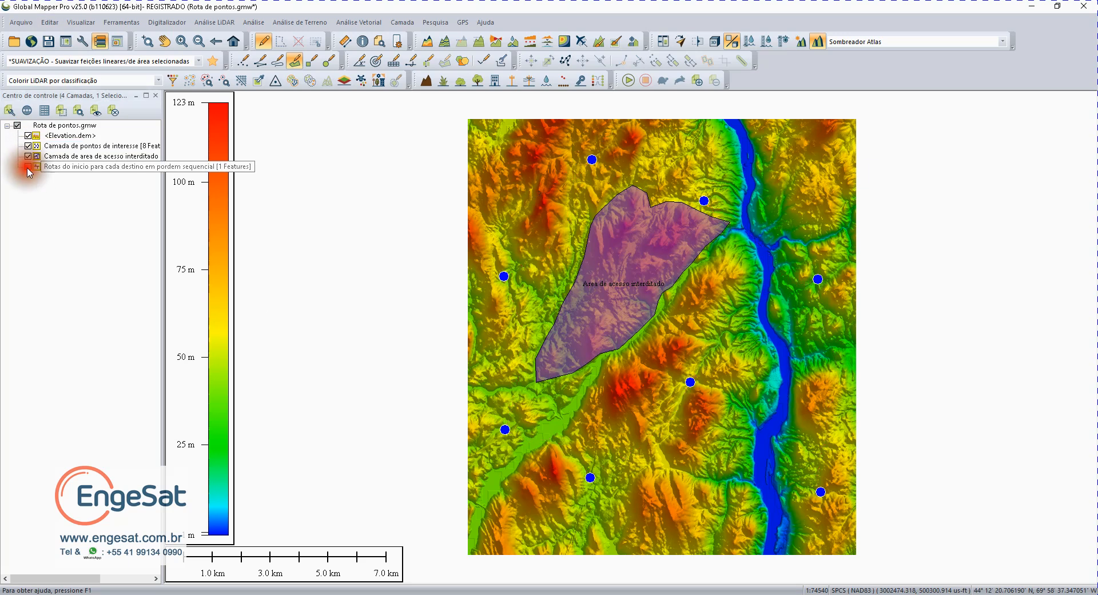
pyautogui.click(286, 23)
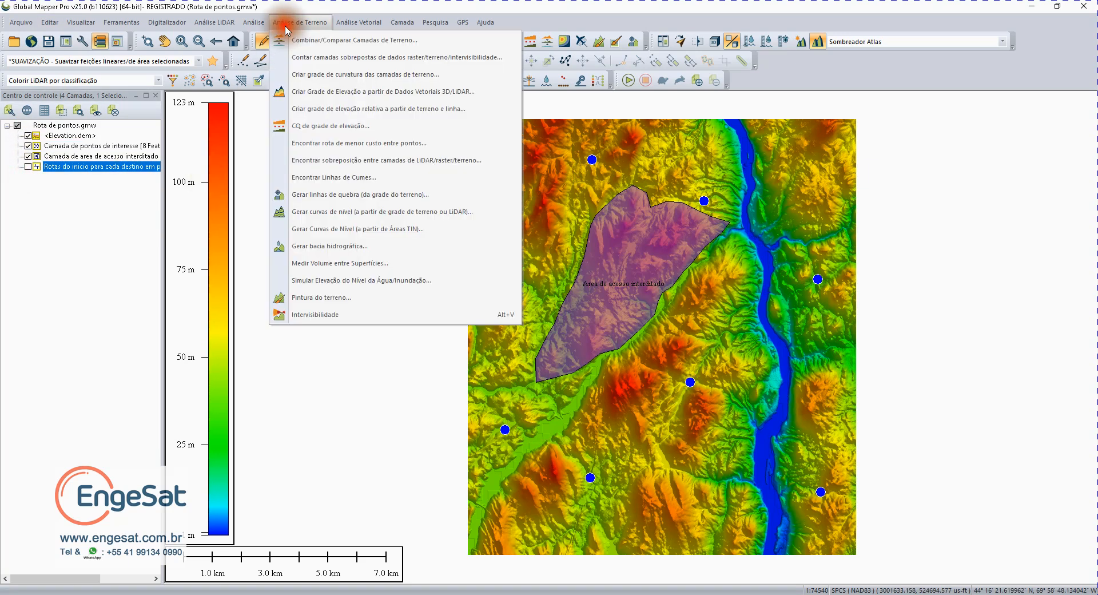
pyautogui.click(312, 146)
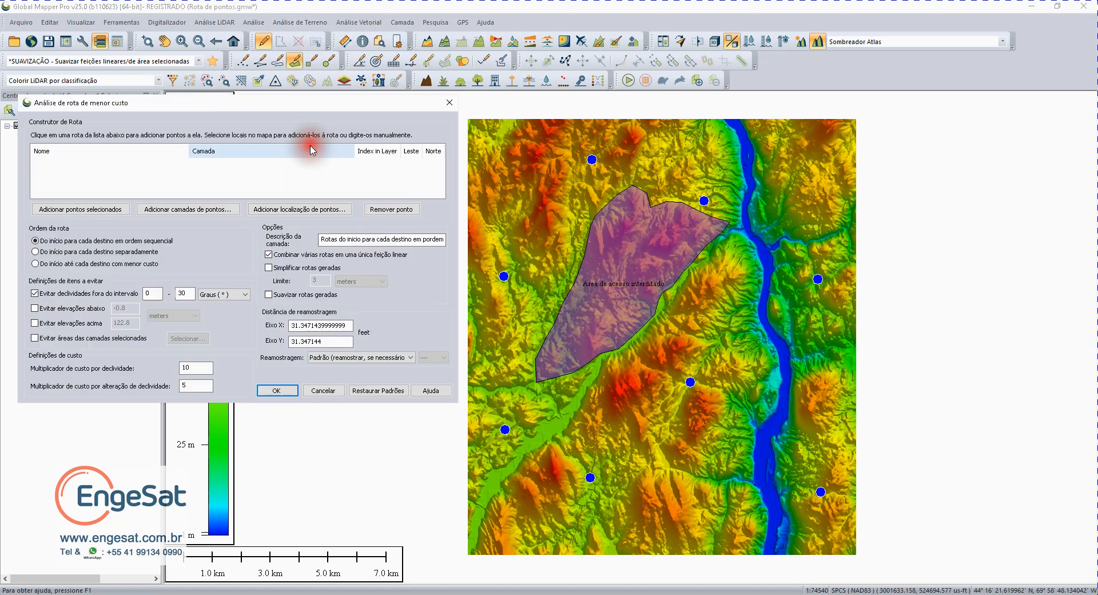
# Set the route order to each destination separately and name the output layer "Rotas do inicio para cada destino separadamente".
pyautogui.click(38, 252)
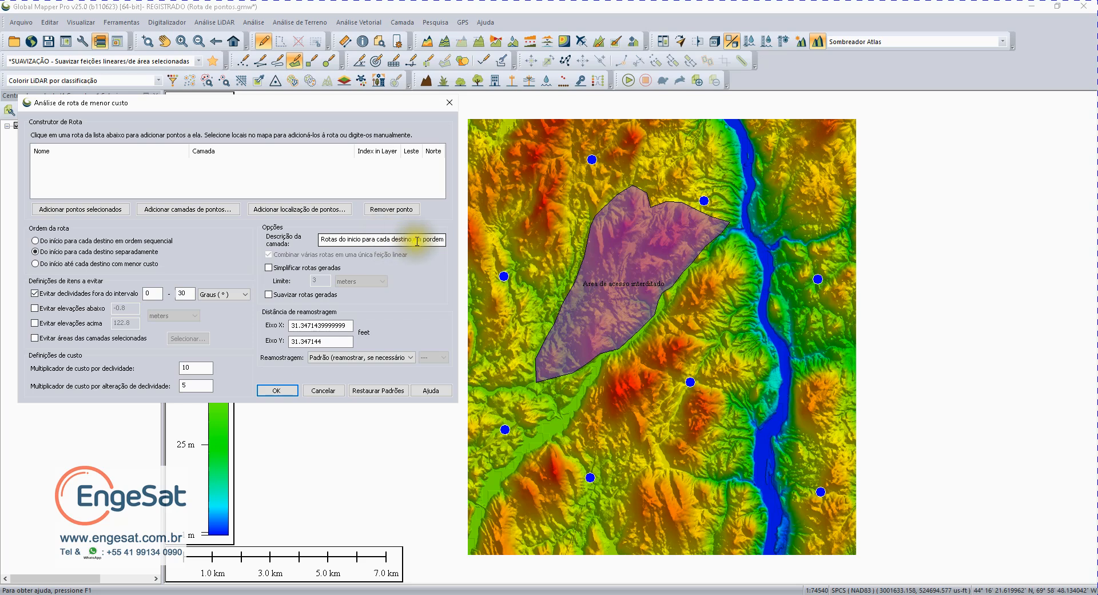
pyautogui.moveTo(416, 242); pyautogui.dragTo(550, 255)
pyautogui.write('separadamente')
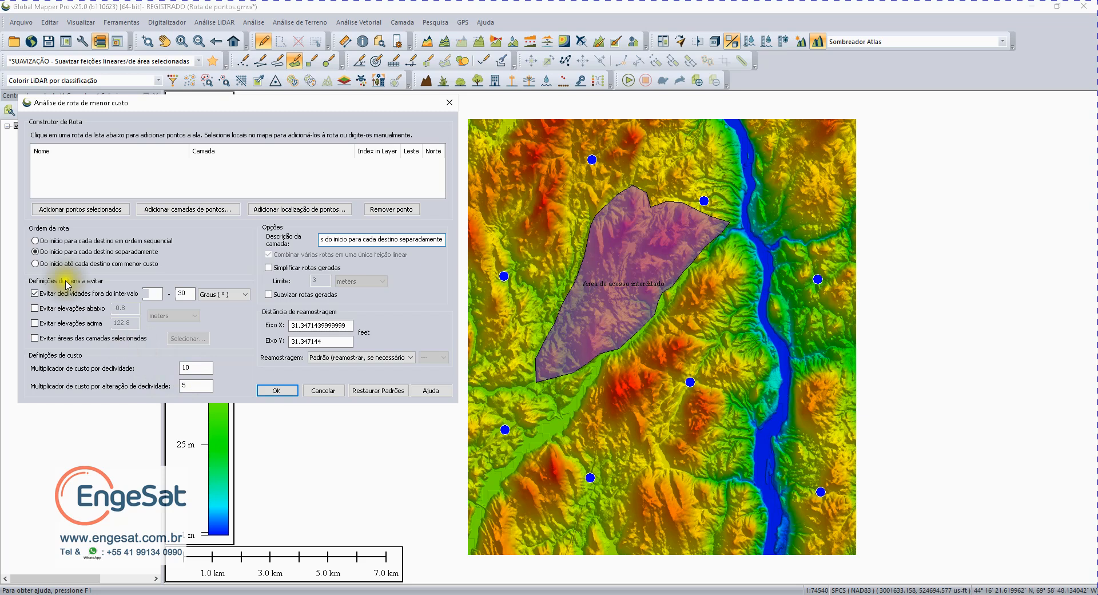
pyautogui.click(159, 294)
pyautogui.write('0')
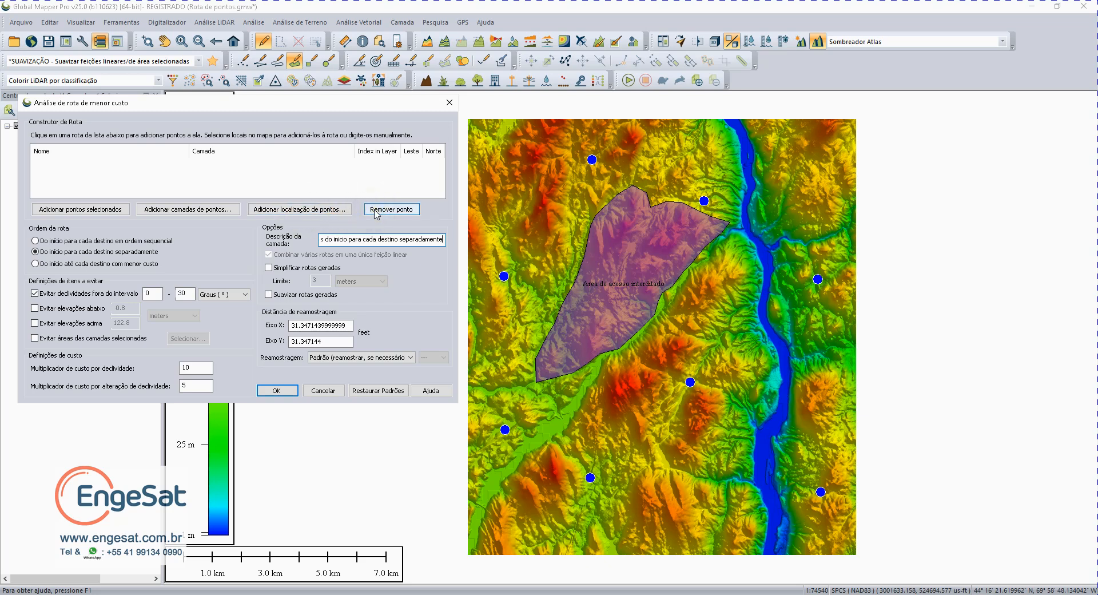
# Add all points from the "Camada de pontos de interesse" layer to the separate-destination route list.
pyautogui.click(201, 214)
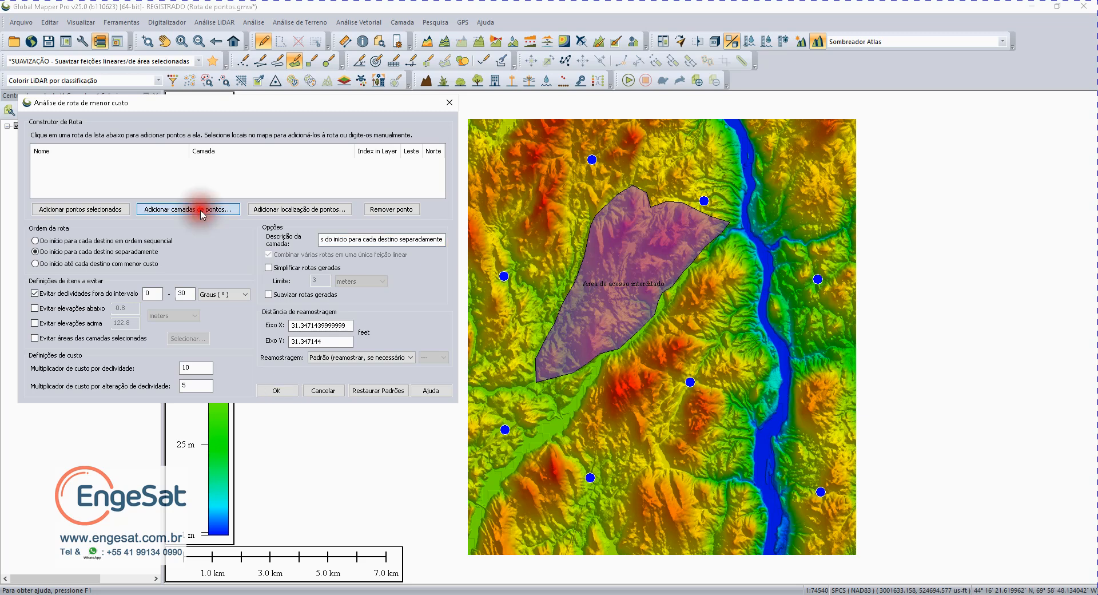
pyautogui.click(201, 273)
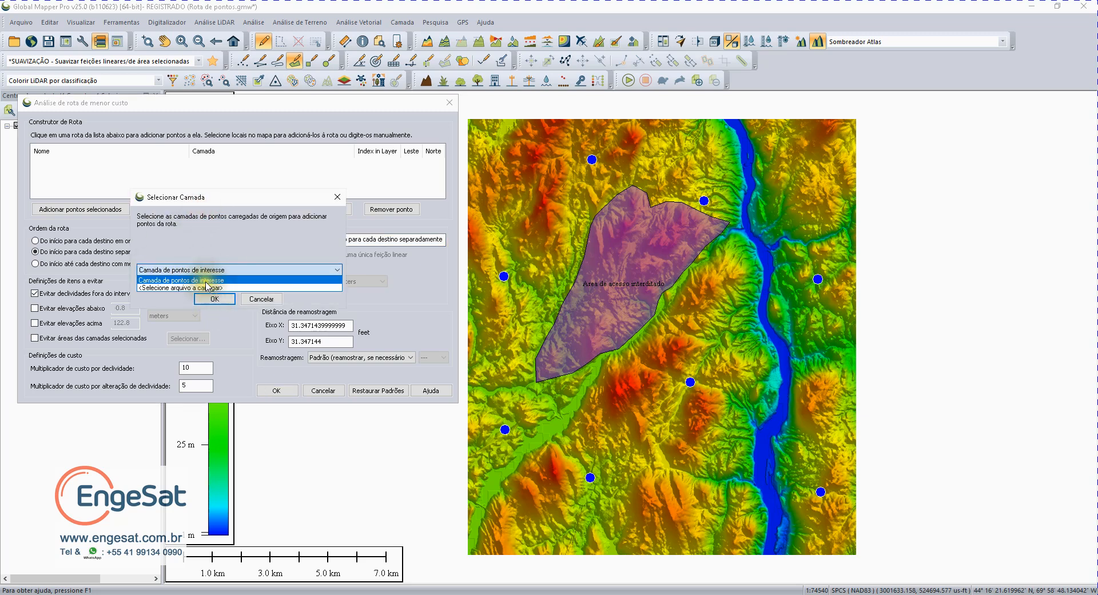
pyautogui.click(206, 280)
pyautogui.click(211, 298)
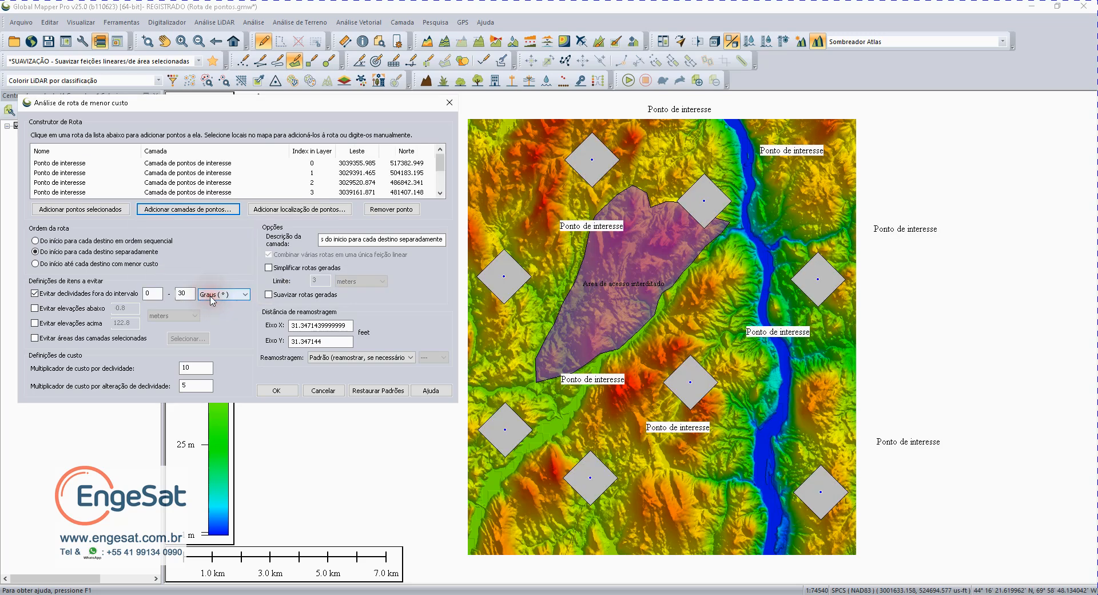
# Avoid the areas of the "Camada de area de acesso interditado" layer and generate the separate routes to each destination.
pyautogui.click(35, 338)
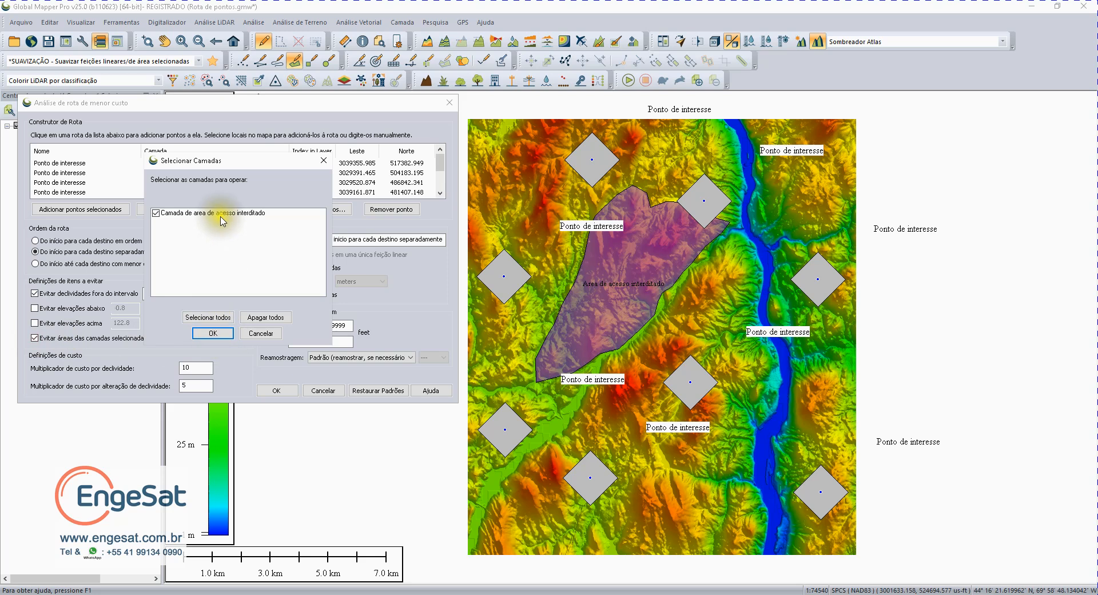
pyautogui.click(211, 337)
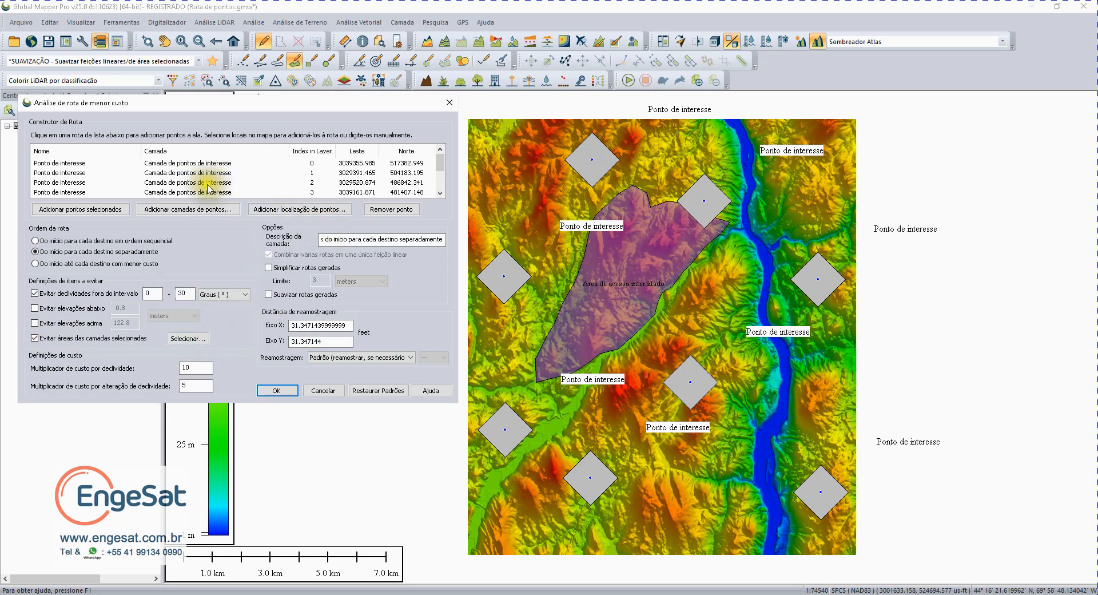
pyautogui.scroll(-2, 209, 189)
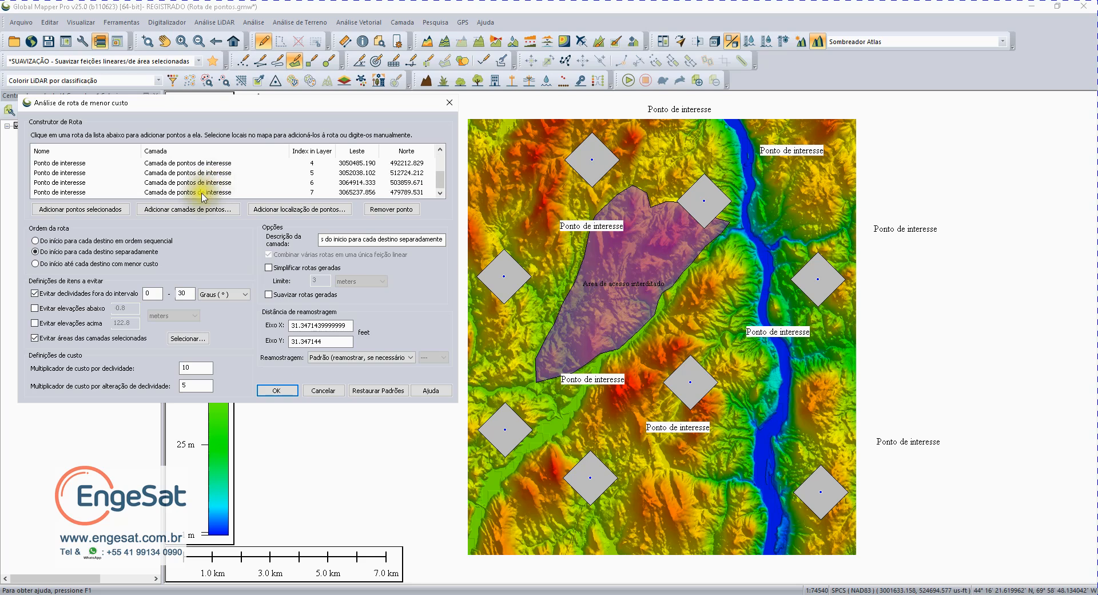
pyautogui.click(201, 193)
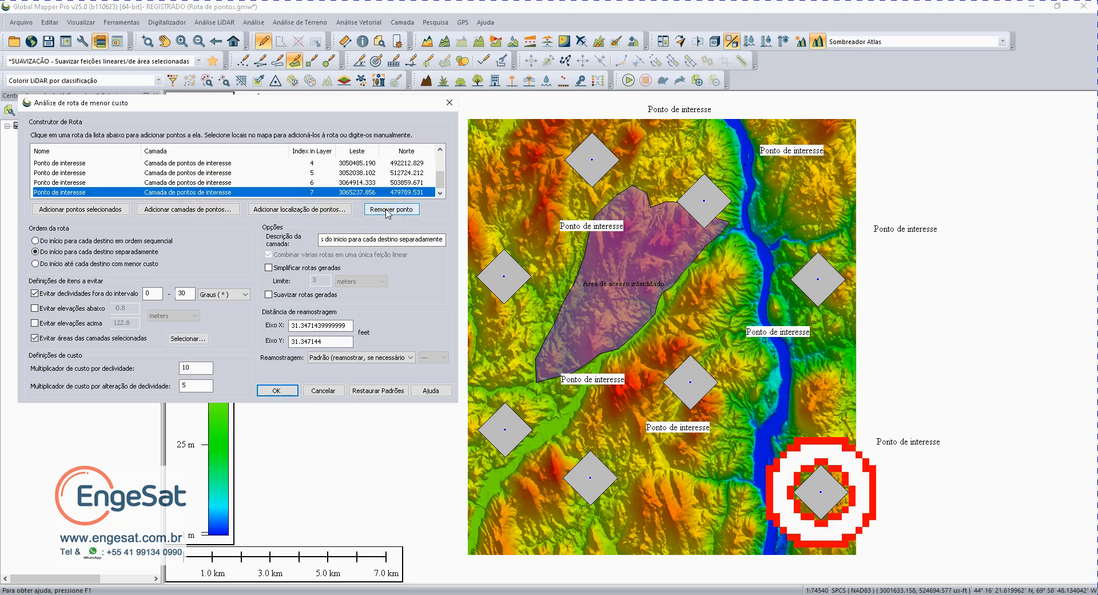
pyautogui.click(276, 391)
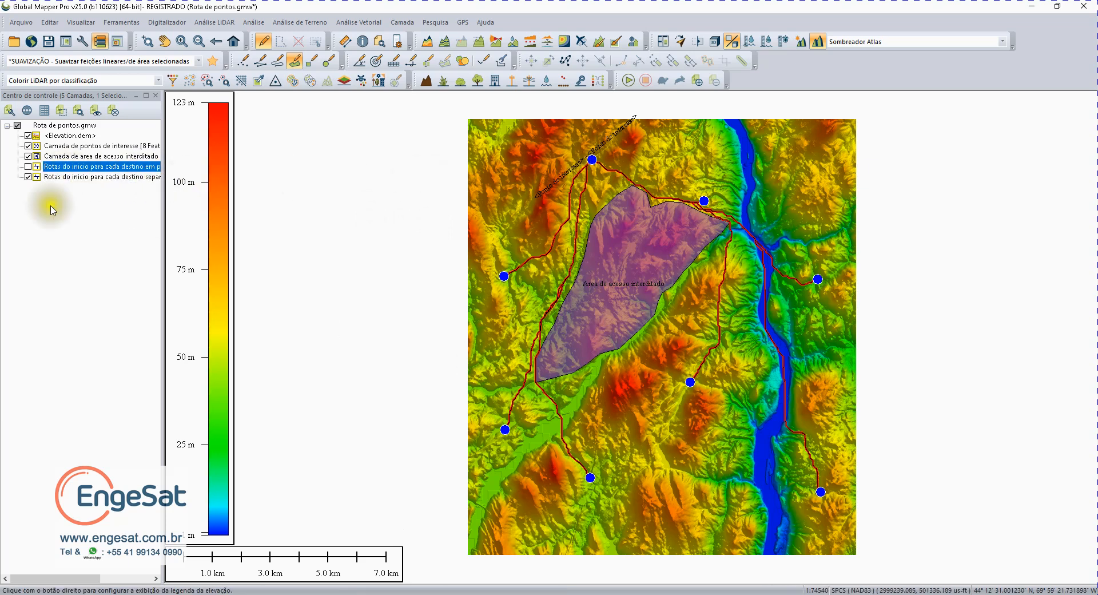
# Compare the sequential and separate route layers on the map by showing them one at a time.
pyautogui.click(27, 177)
pyautogui.click(28, 167)
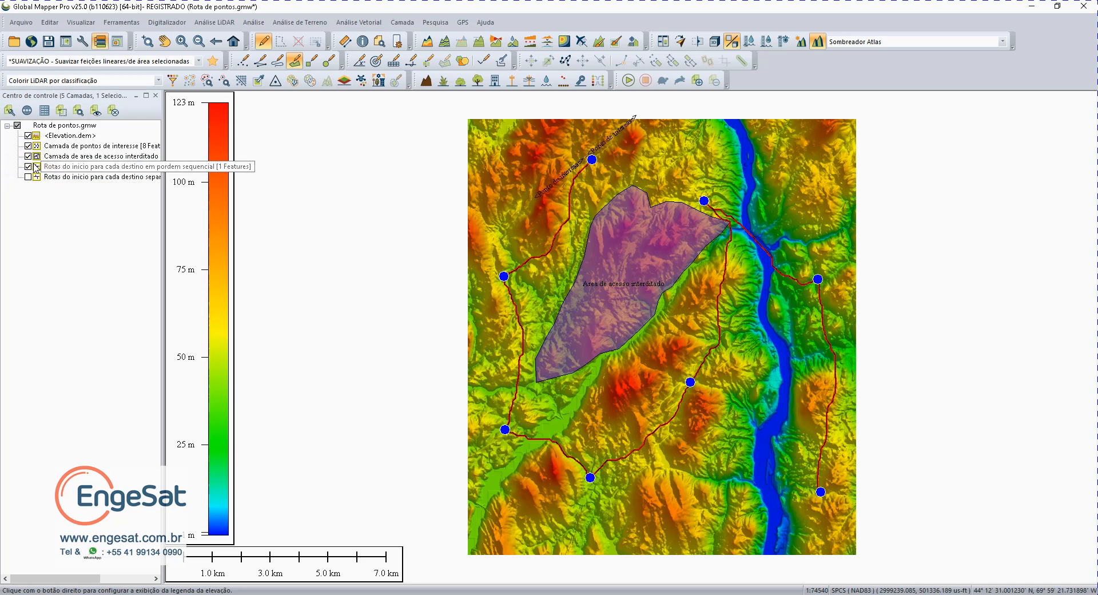
pyautogui.click(36, 167)
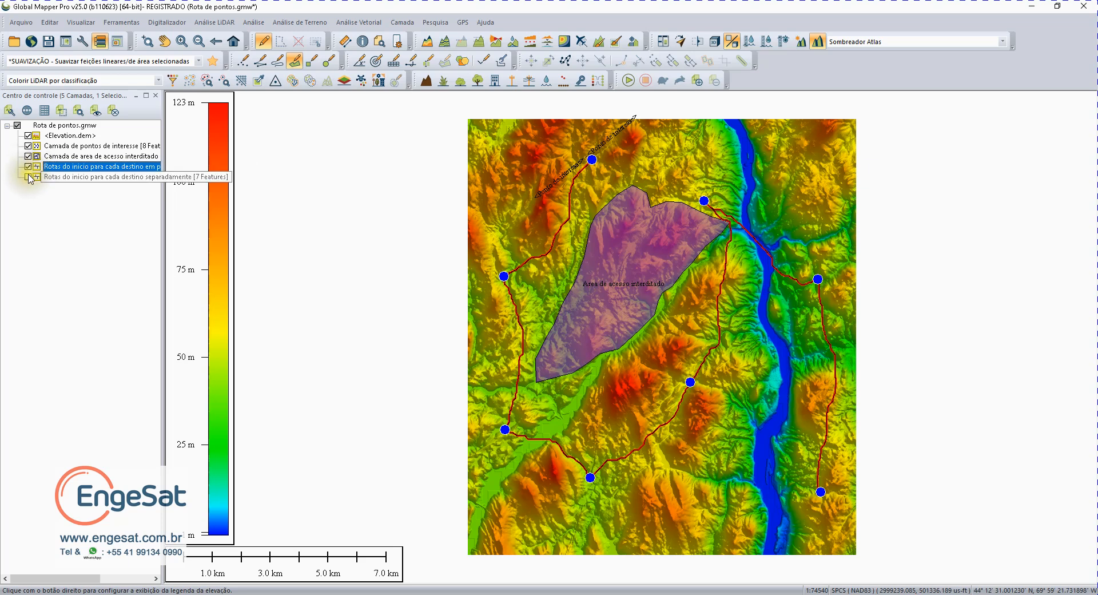
pyautogui.click(28, 178)
pyautogui.click(28, 167)
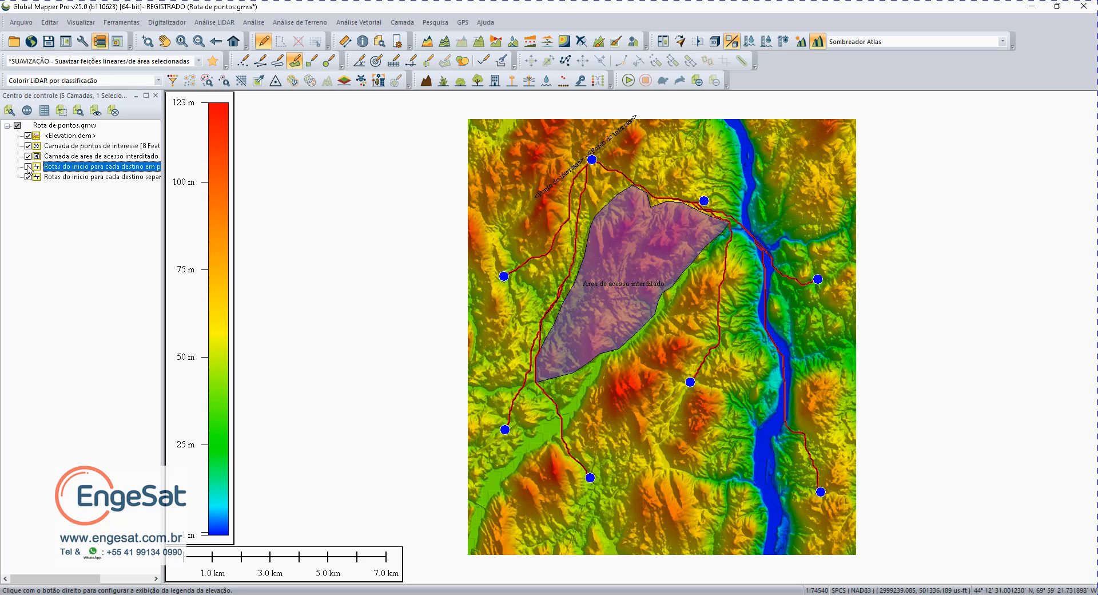
# Hide both generated route layers and start another least-cost path analysis between points.
pyautogui.click(28, 166)
pyautogui.click(28, 177)
pyautogui.click(29, 165)
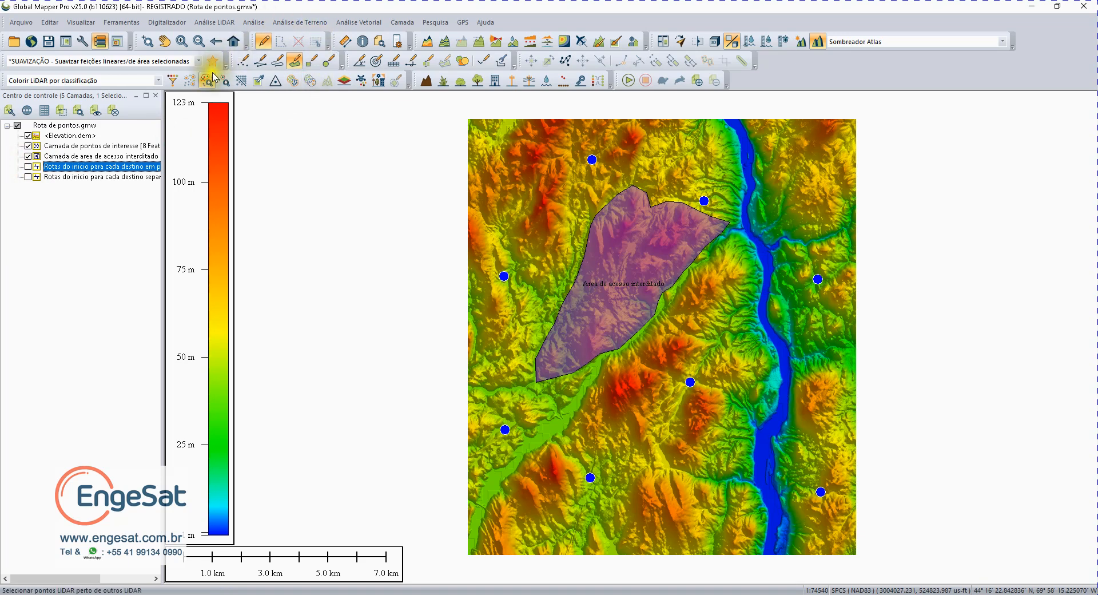
pyautogui.click(299, 23)
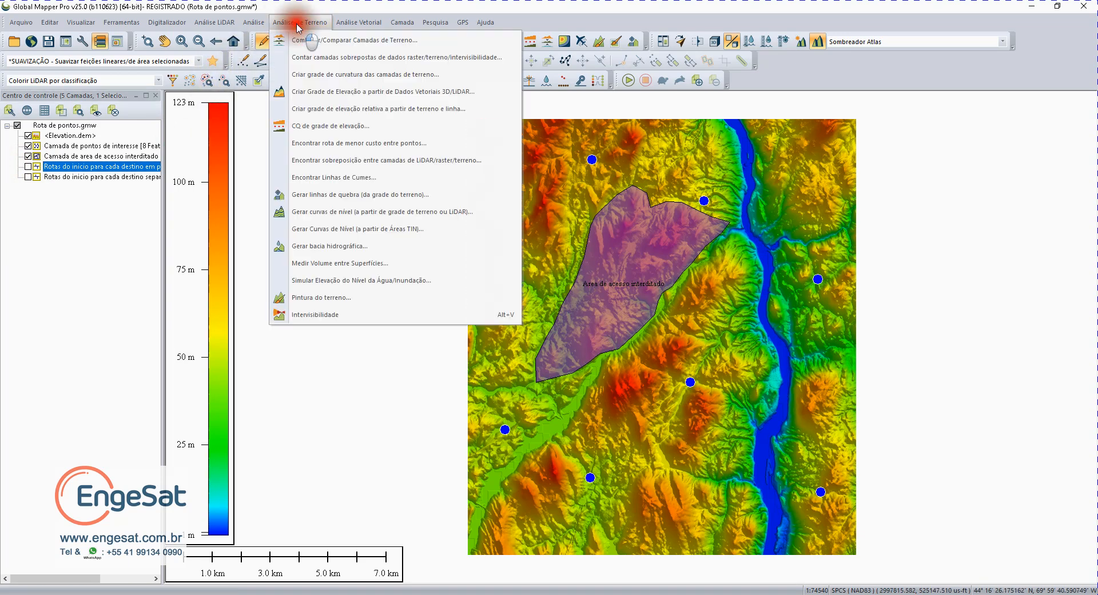
pyautogui.click(300, 144)
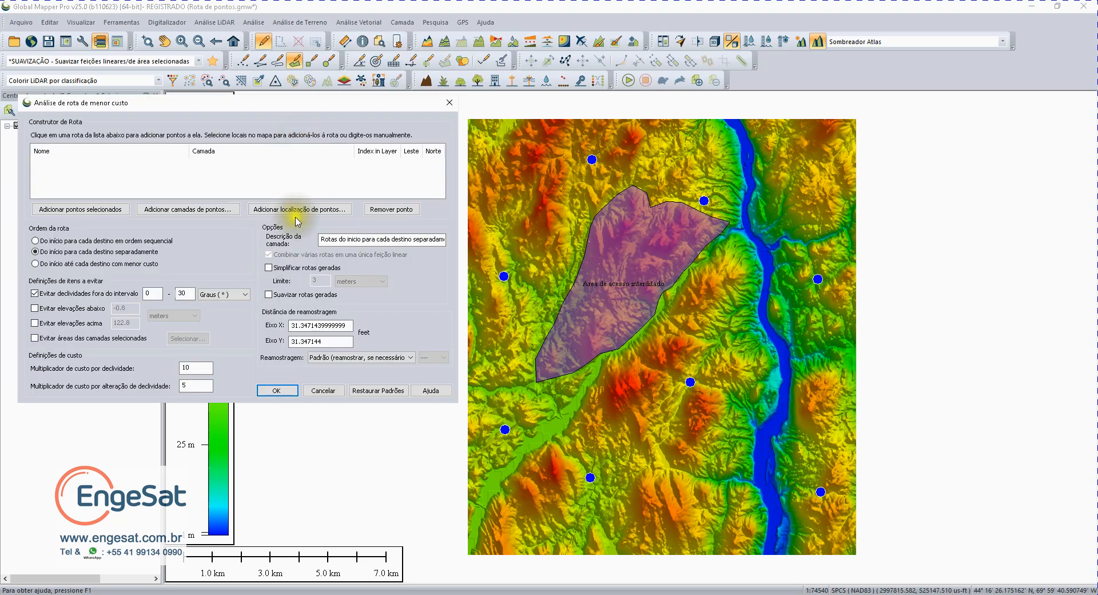
# Add the points of the "Camada de pontos de interesse" layer and avoid the areas of the "Camada de area de acesso interditado" layer.
pyautogui.click(189, 210)
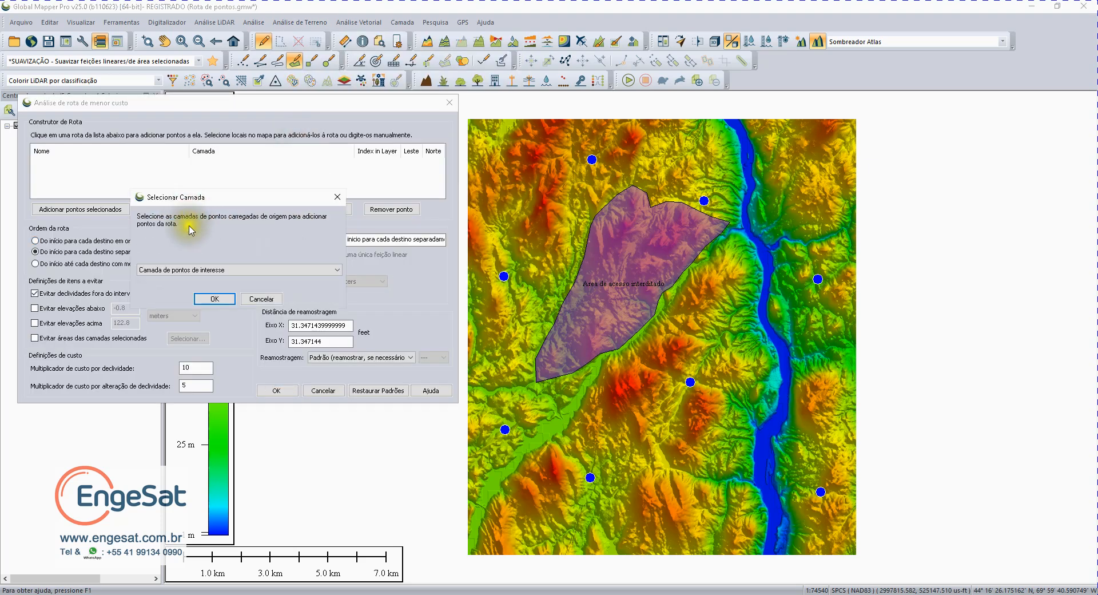
pyautogui.click(214, 298)
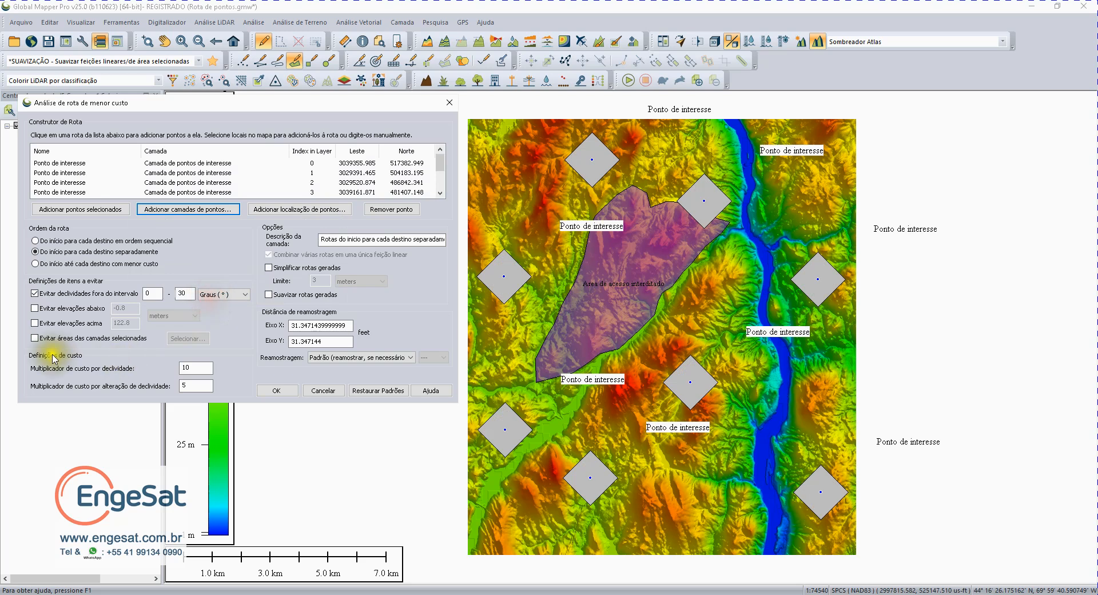
pyautogui.click(35, 338)
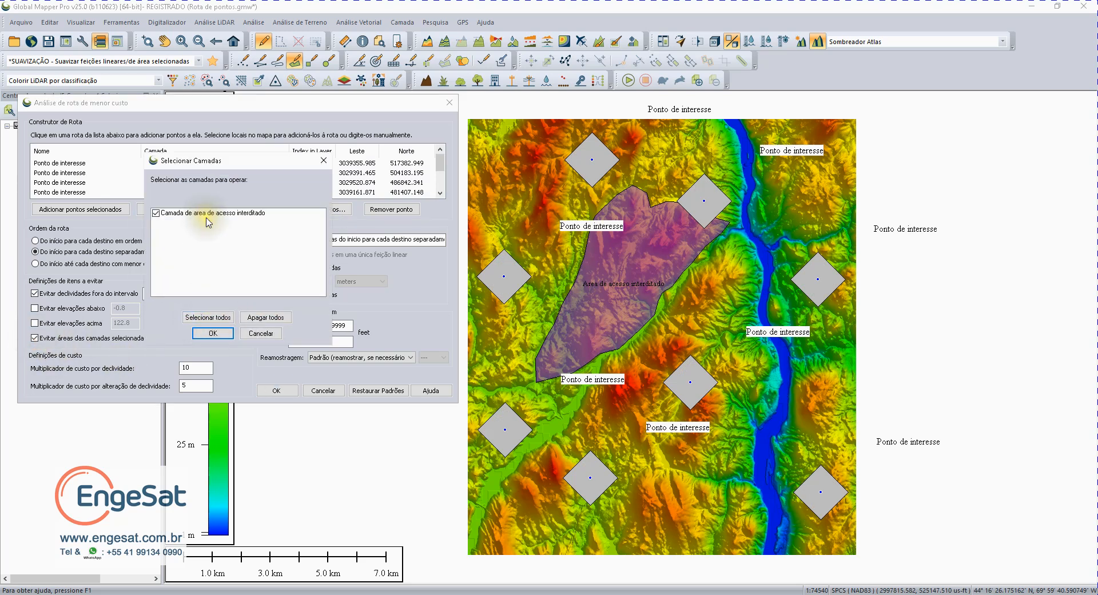
pyautogui.click(213, 333)
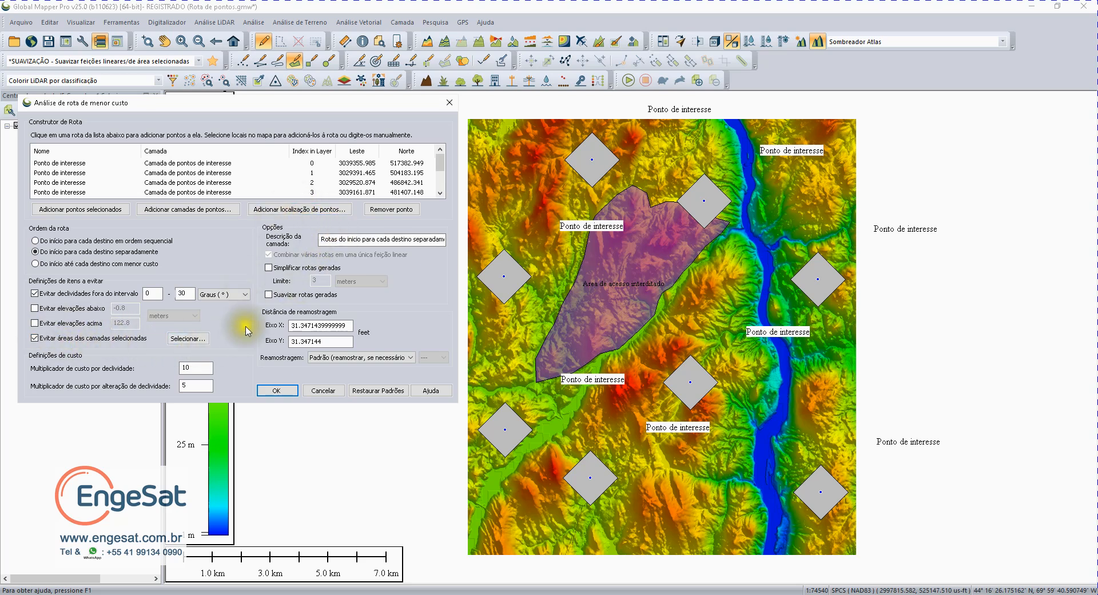
# Set the route order to each destination with the least cost and name the layer "Rotas do inicio para cada destino com menor custo".
pyautogui.click(35, 264)
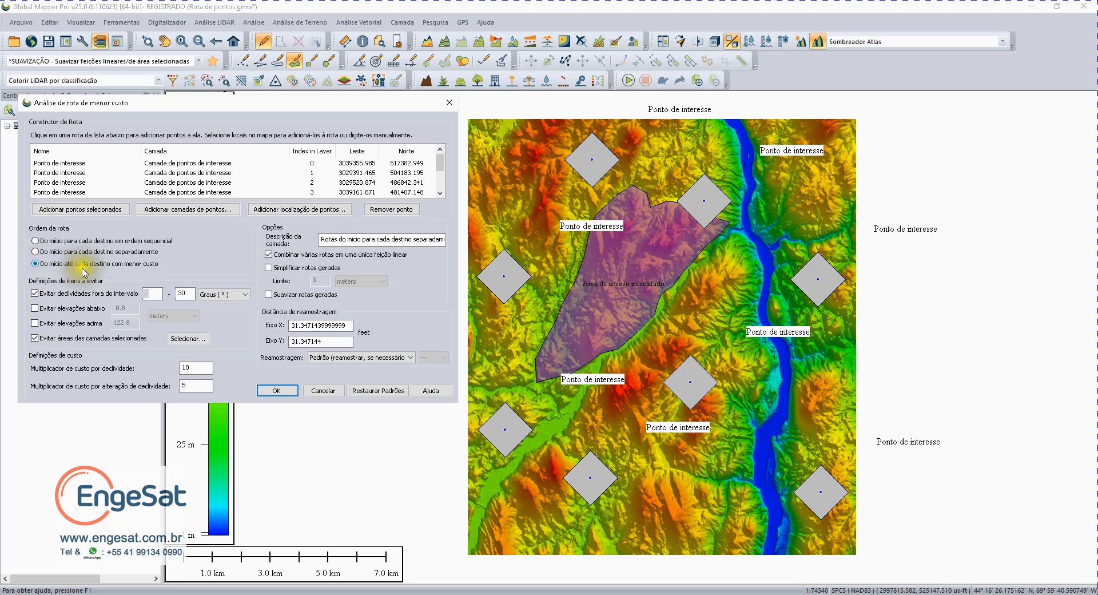
pyautogui.doubleClick(422, 239)
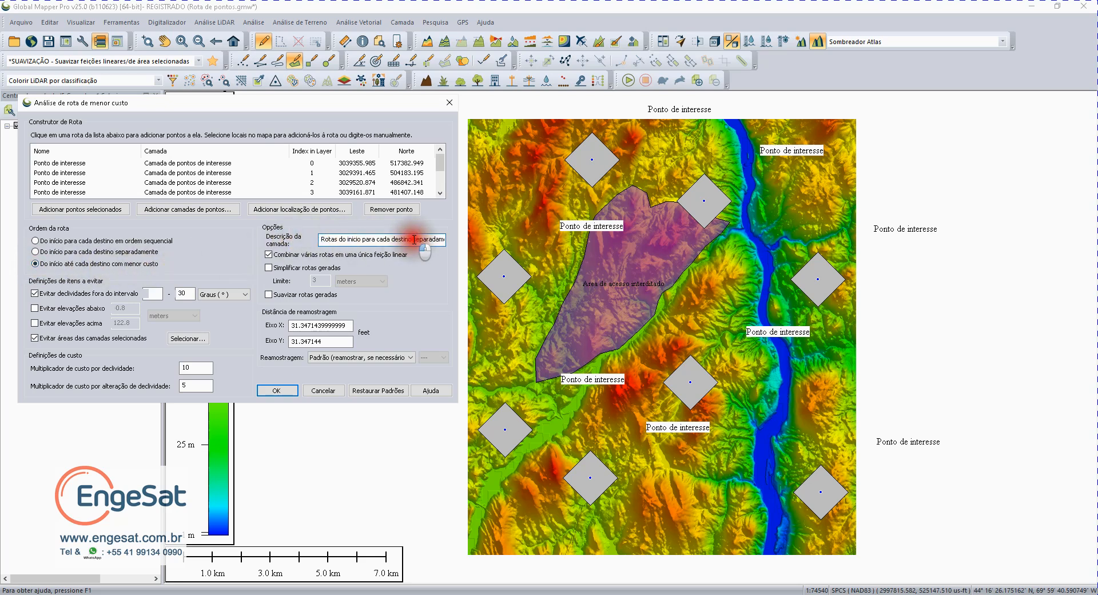
pyautogui.write('commenor custo')
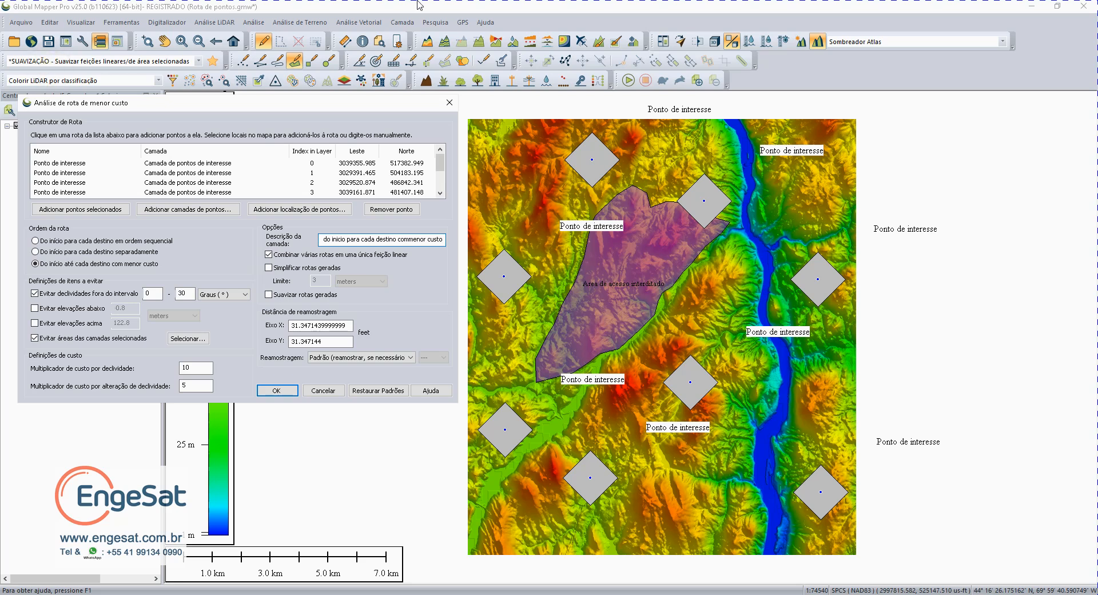
pyautogui.click(409, 240)
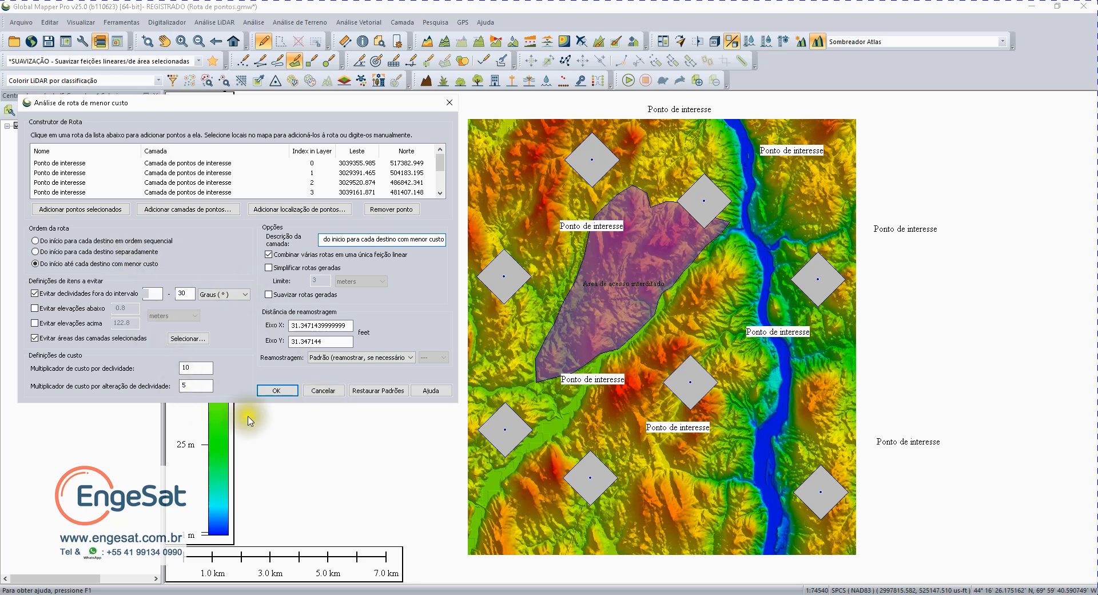
# Generate the least-cost-order route and compare it with the sequential and separate route layers by showing them one at a time.
pyautogui.click(278, 392)
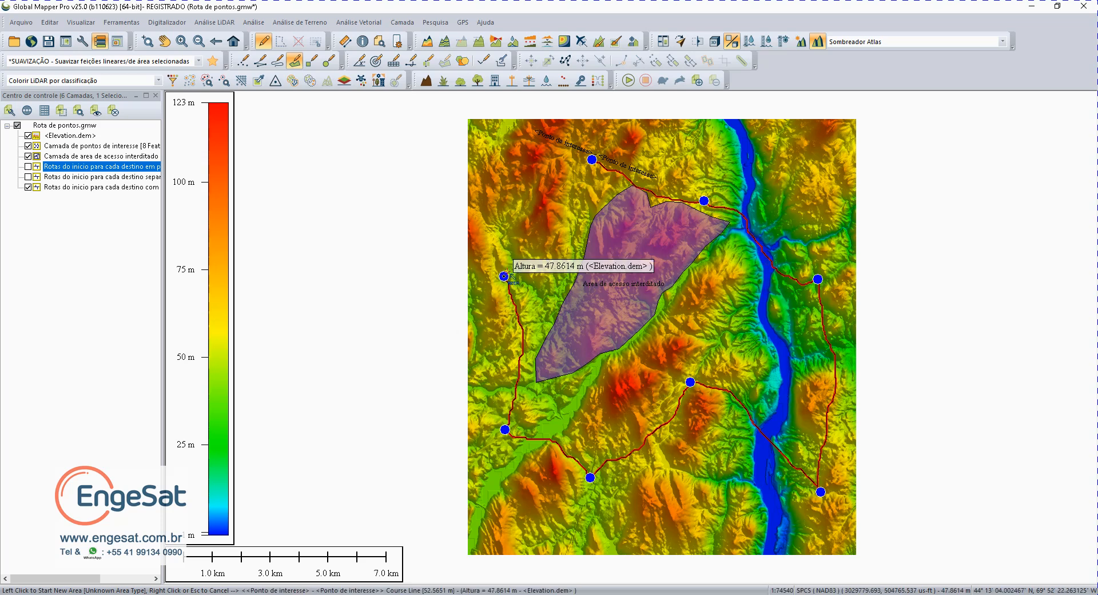
pyautogui.click(28, 187)
pyautogui.click(29, 166)
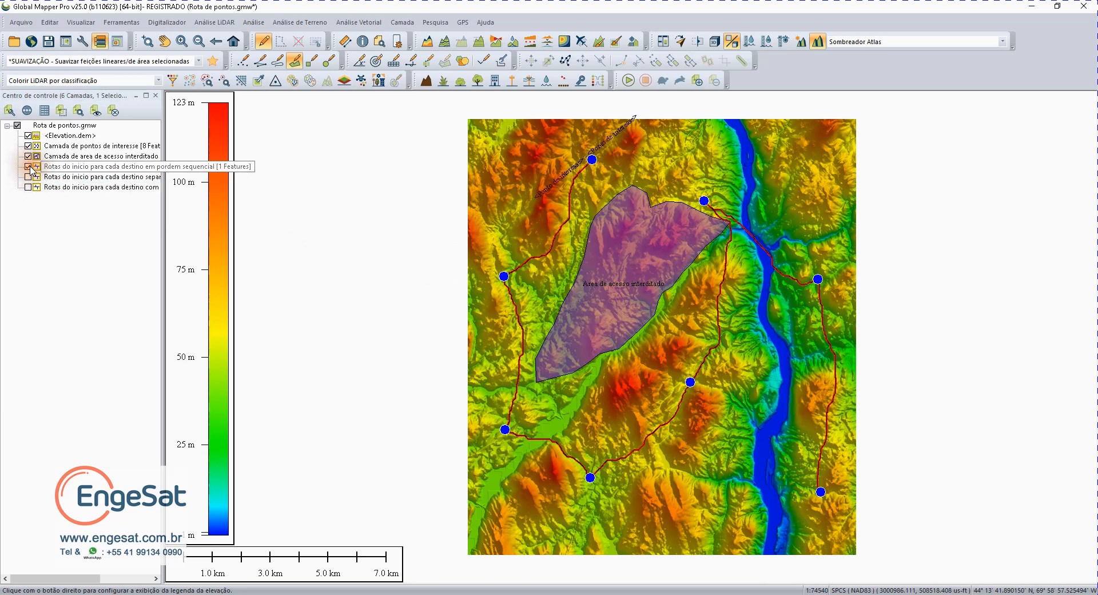
pyautogui.click(33, 167)
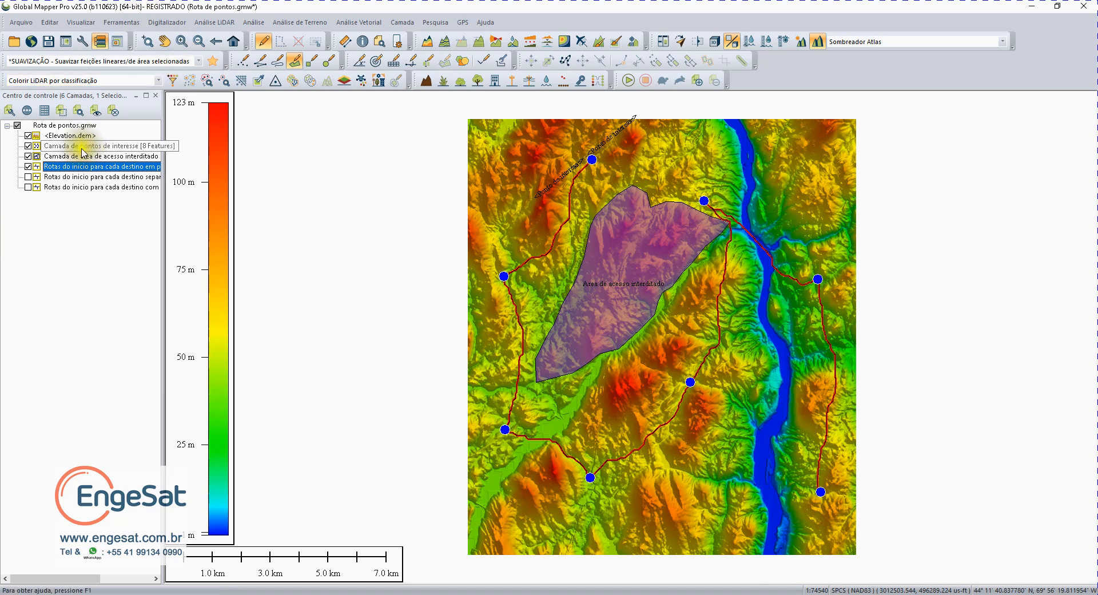
pyautogui.click(28, 166)
pyautogui.click(28, 177)
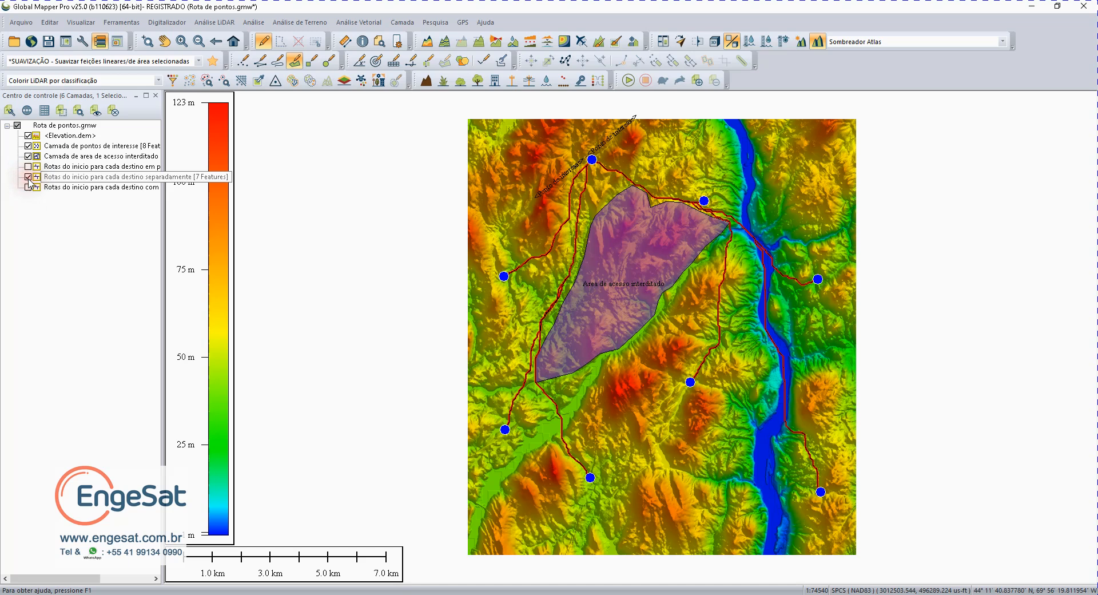
pyautogui.click(28, 177)
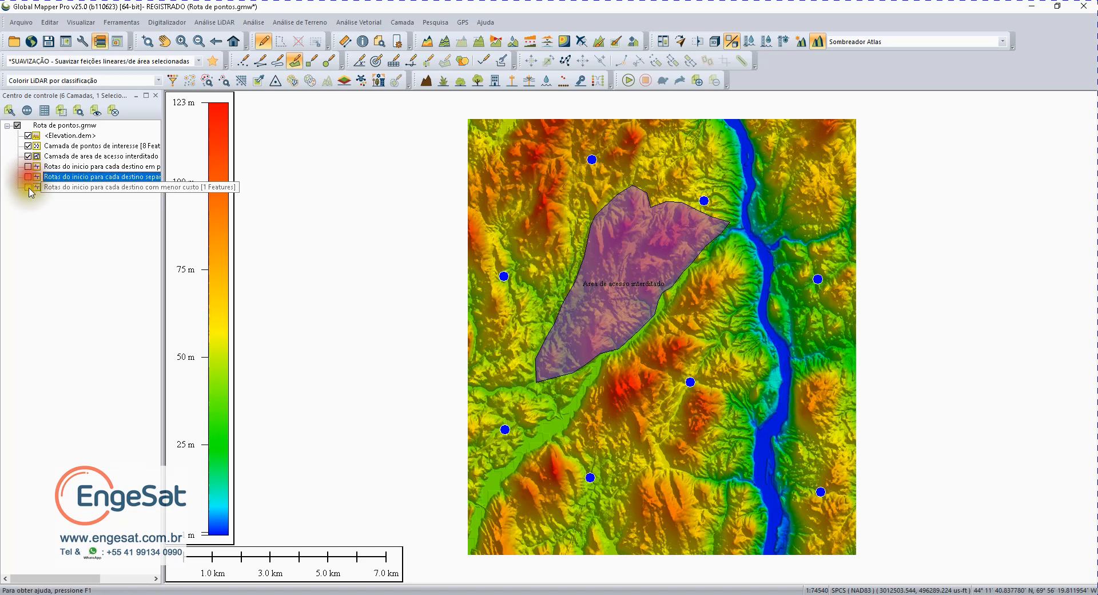
pyautogui.click(28, 187)
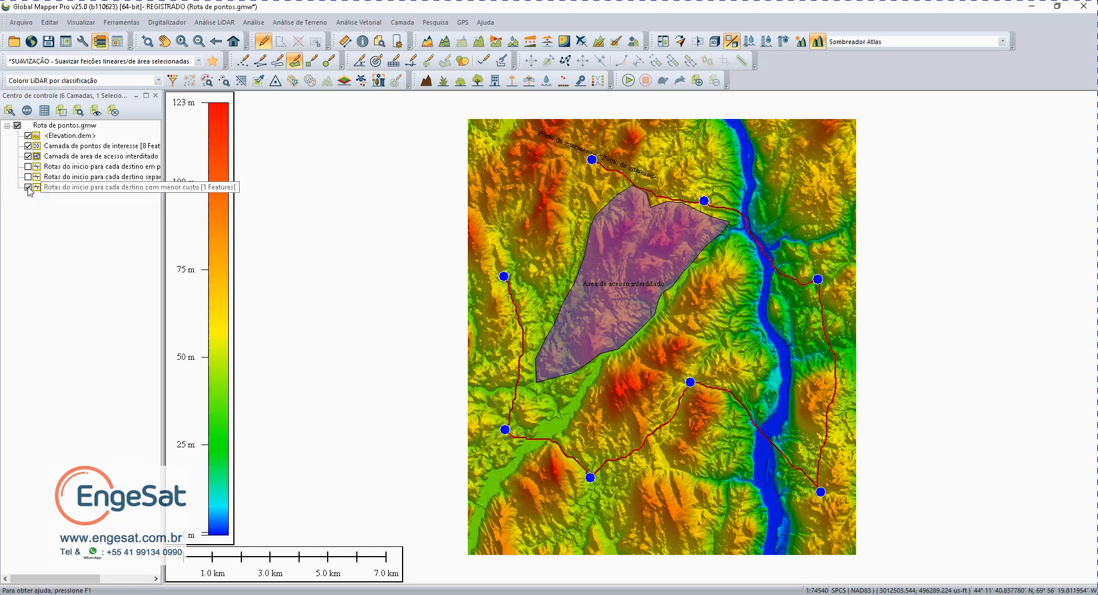
pyautogui.click(31, 187)
# Examine the export formats available for the "Rotas do inicio para cada destino com menor custo" layer, leaving without exporting.
pyautogui.click(63, 189)
pyautogui.rightClick(67, 189)
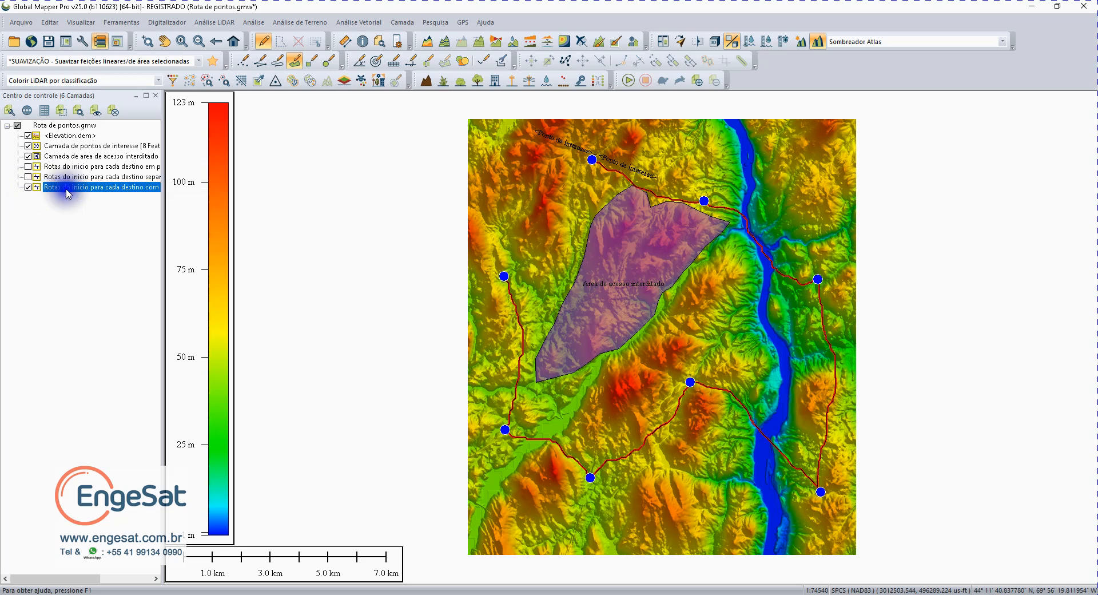
pyautogui.moveTo(117, 492)
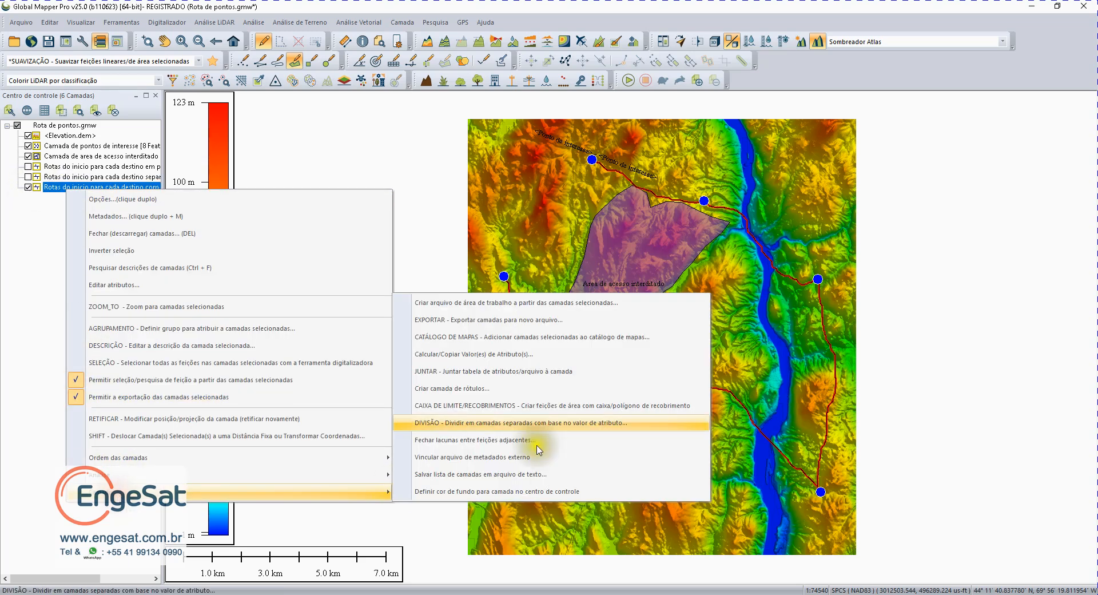
pyautogui.click(543, 320)
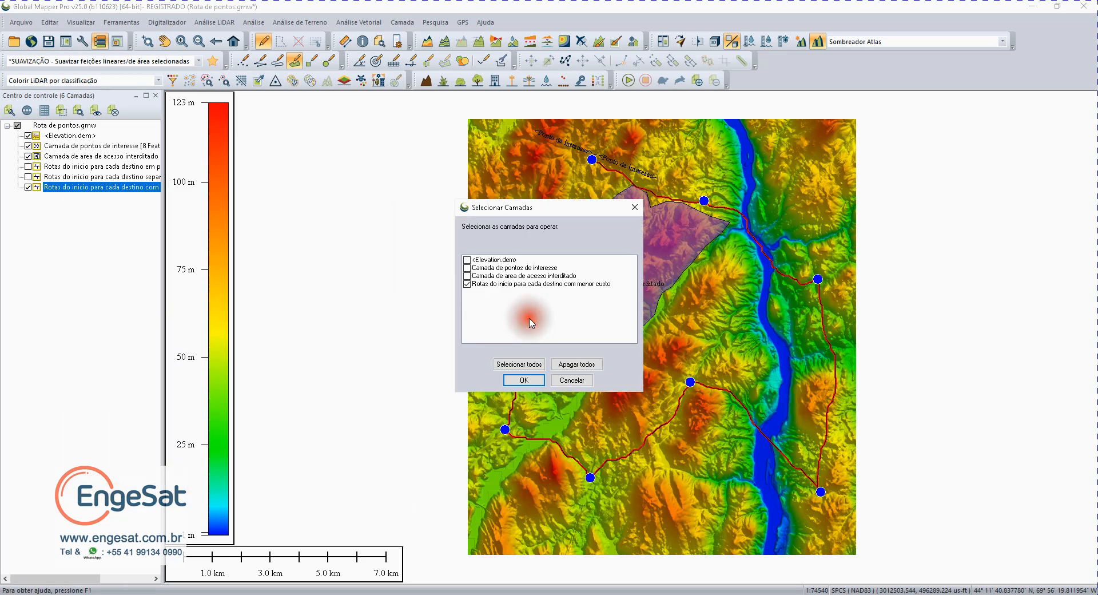
pyautogui.click(525, 381)
pyautogui.click(486, 317)
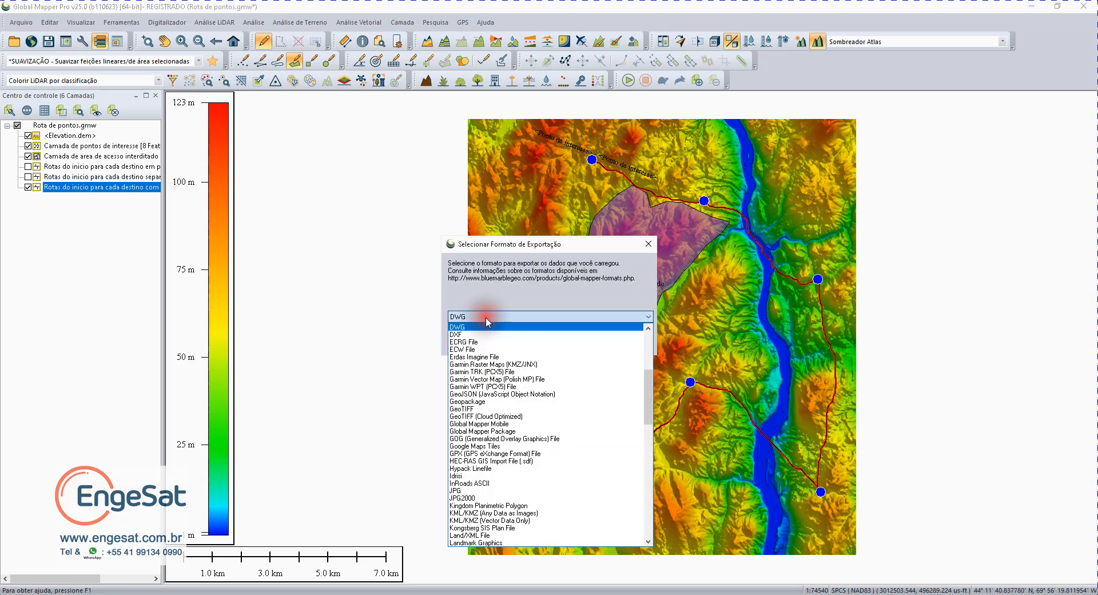
pyautogui.click(650, 244)
pyautogui.click(650, 244)
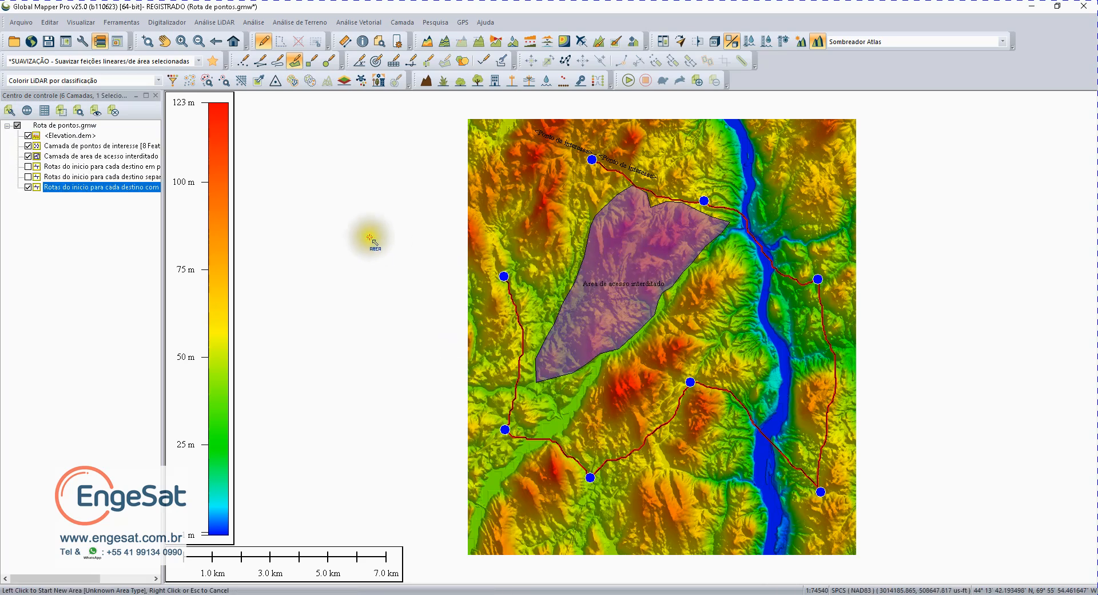